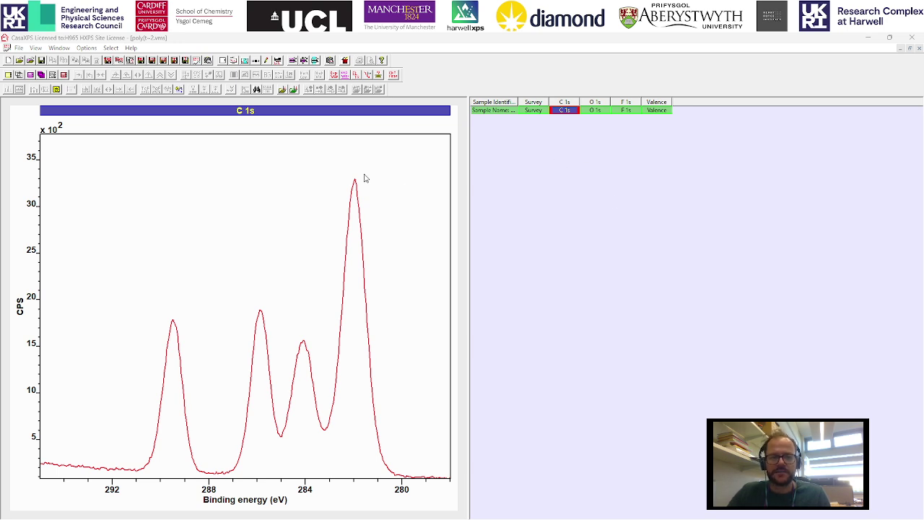
Step: Calibrate all the sample's spectra so the C 1s peak moves from 281.94 eV to 284.8 eV
click(258, 72)
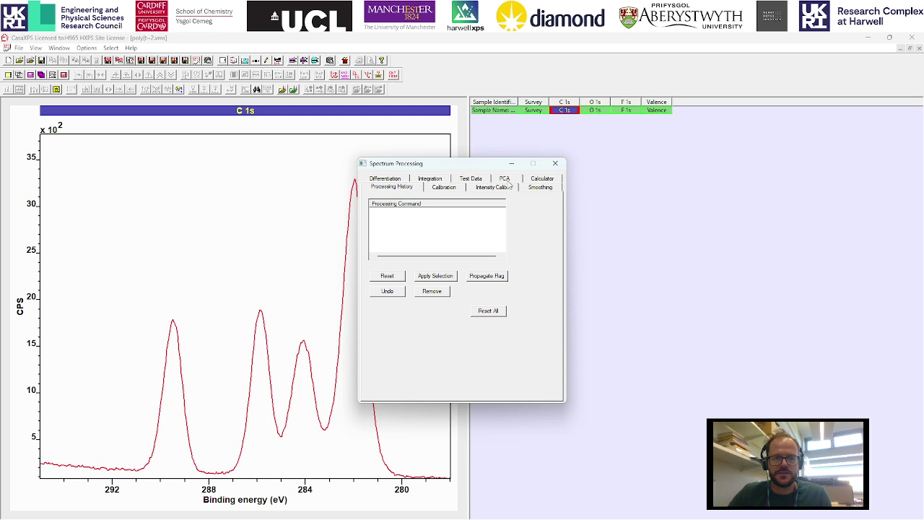
click(448, 185)
drag(432, 163, 638, 209)
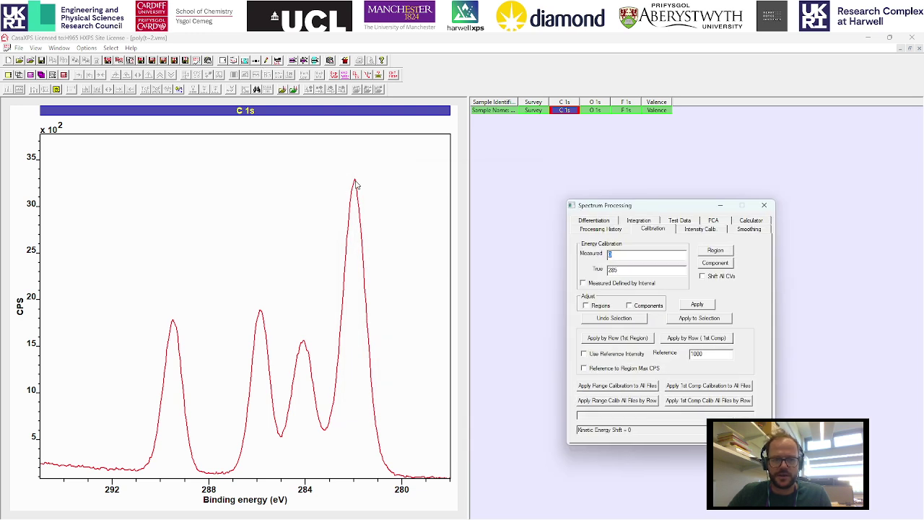
click(355, 182)
click(637, 269)
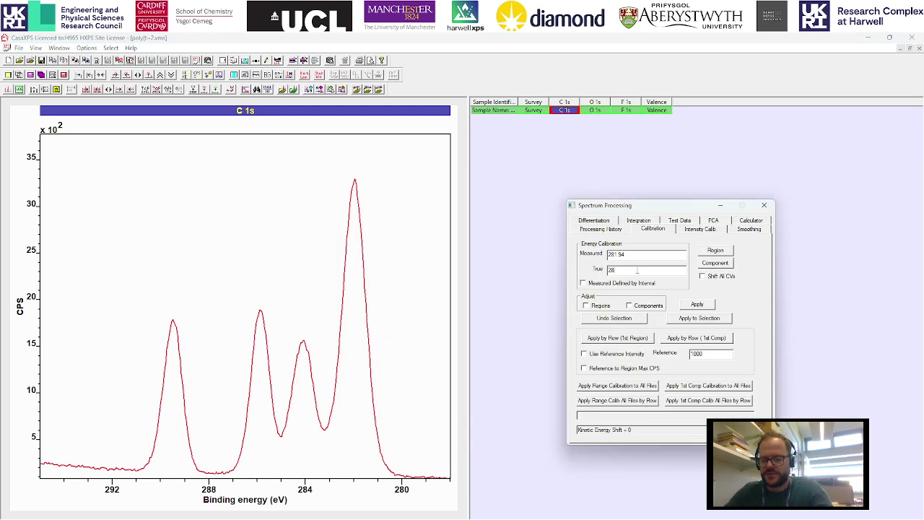
click(493, 112)
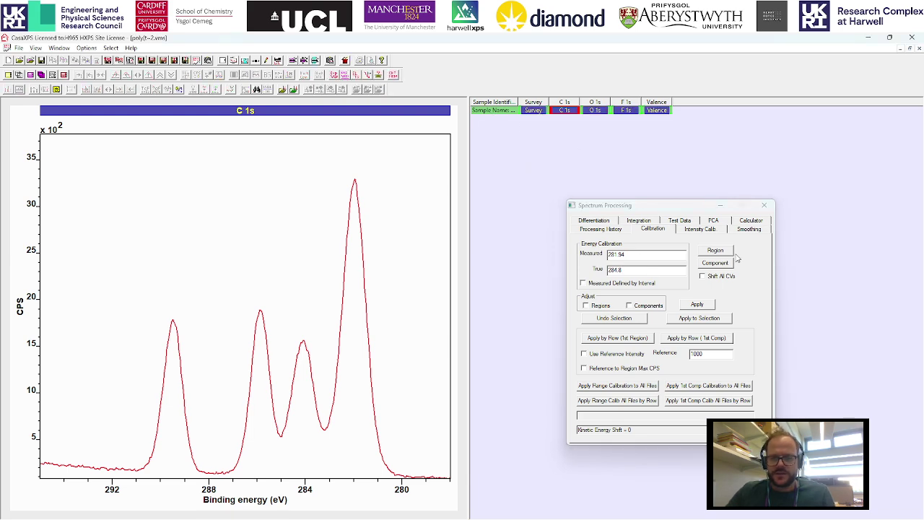
click(712, 319)
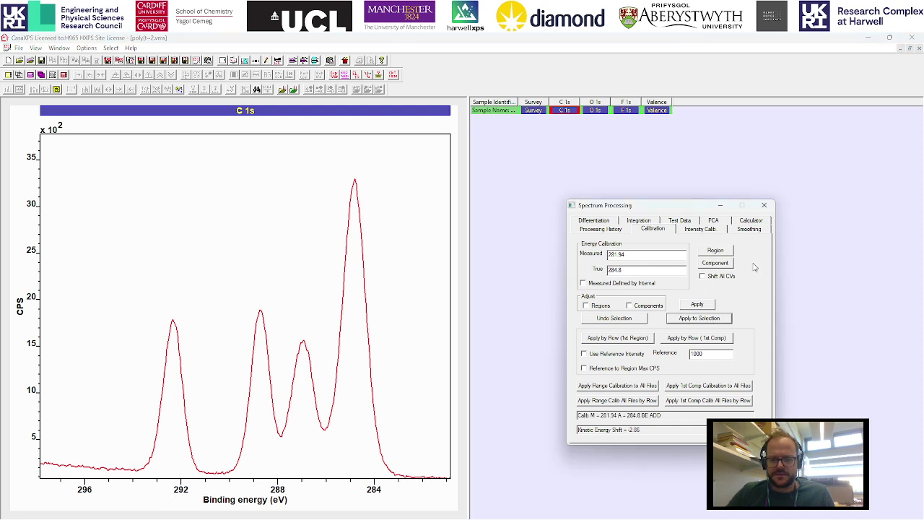
click(763, 205)
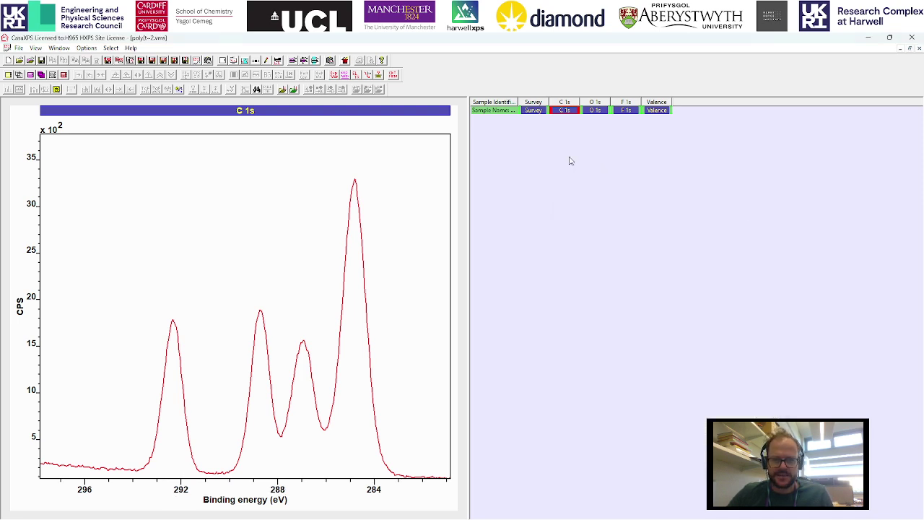
click(563, 110)
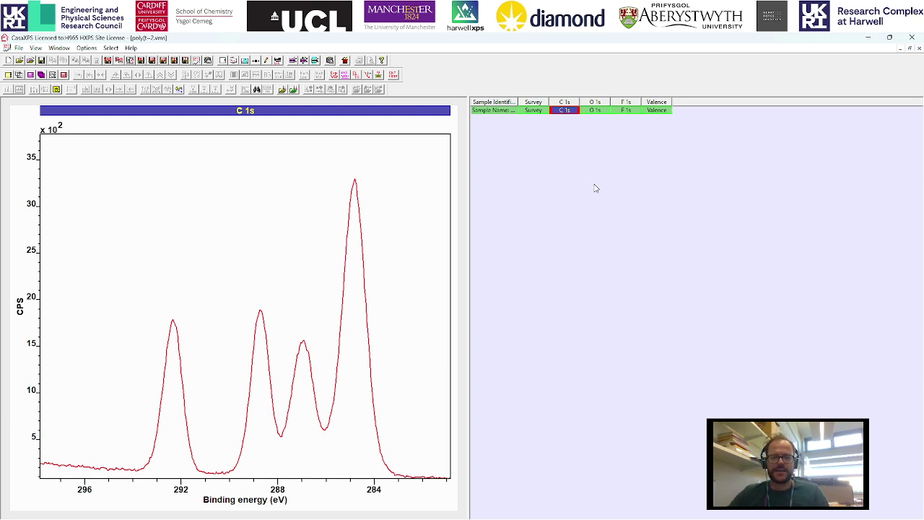
key(Right)
key(Left)
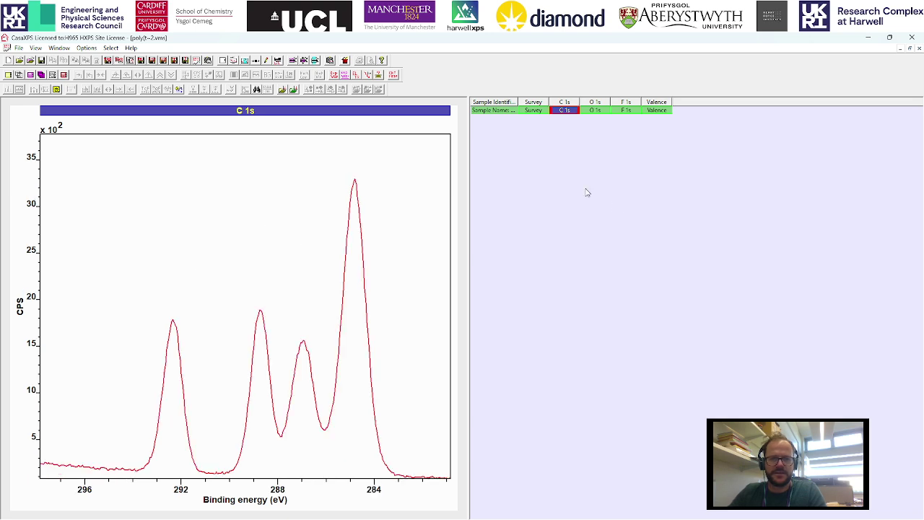
click(256, 61)
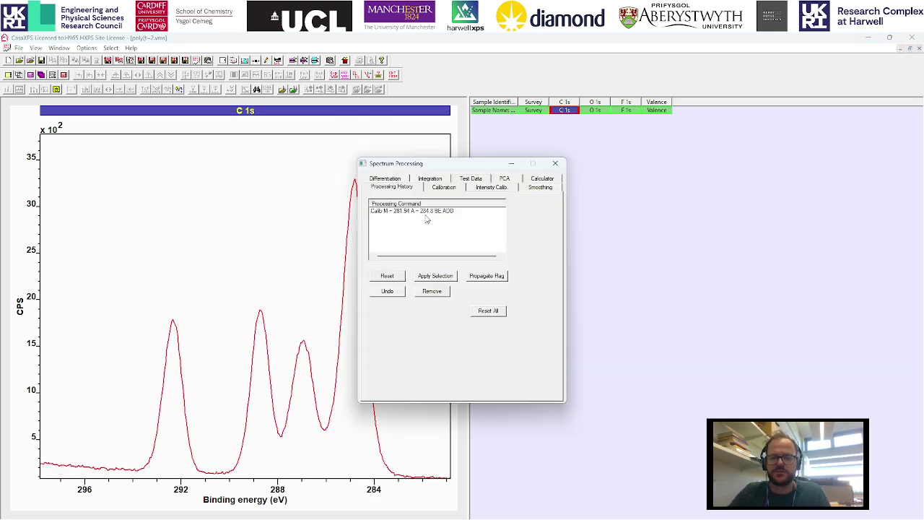
click(554, 164)
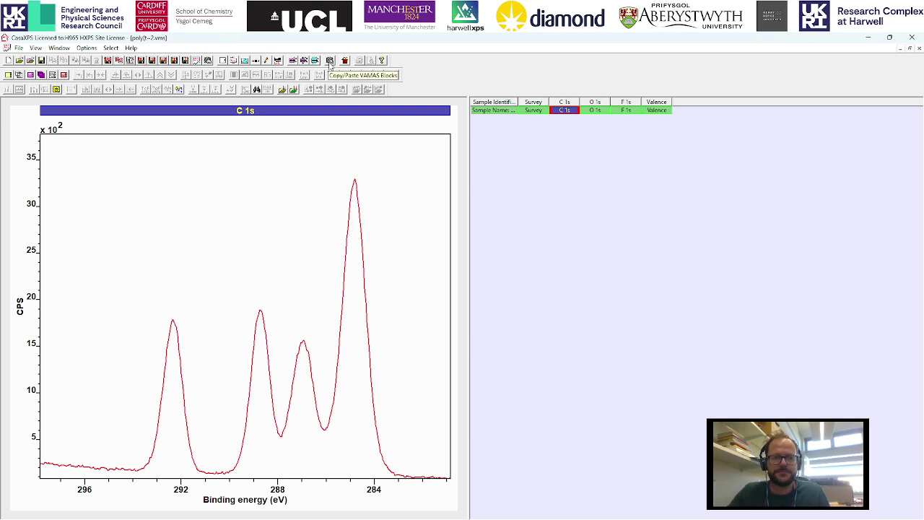
Step: Copy the calibrated C 1s block into a second row, using VAMAS block sample ids as row labels
click(330, 61)
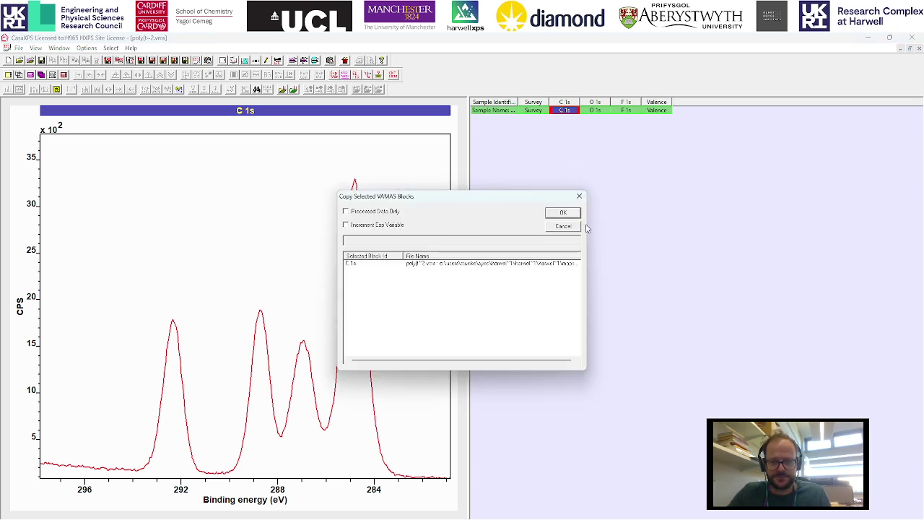
click(565, 215)
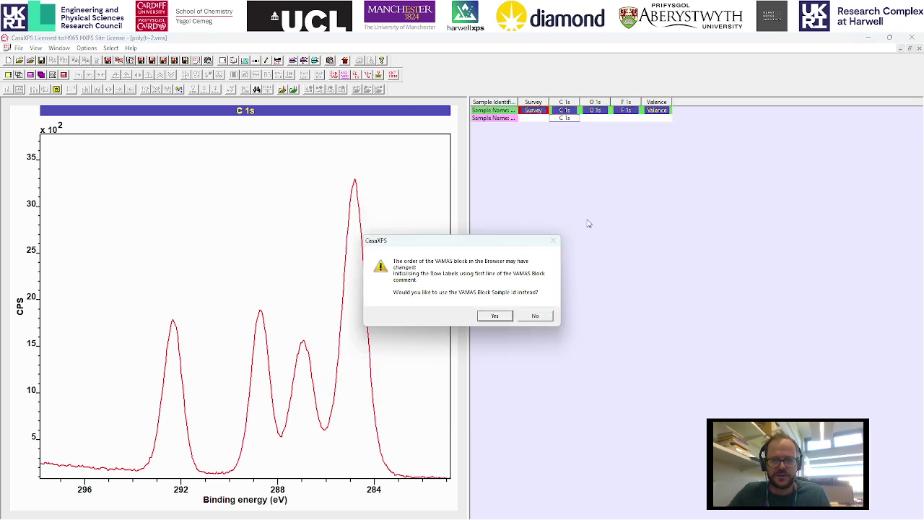
click(496, 317)
click(564, 118)
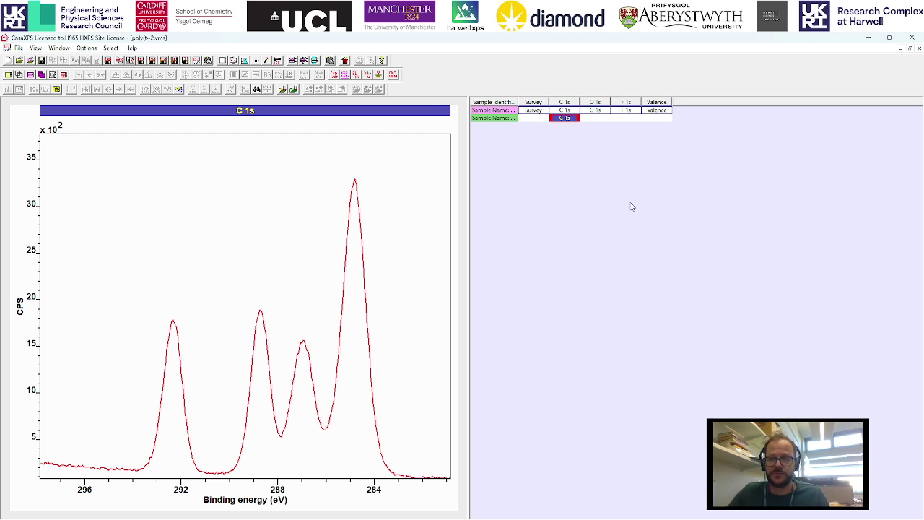
click(909, 49)
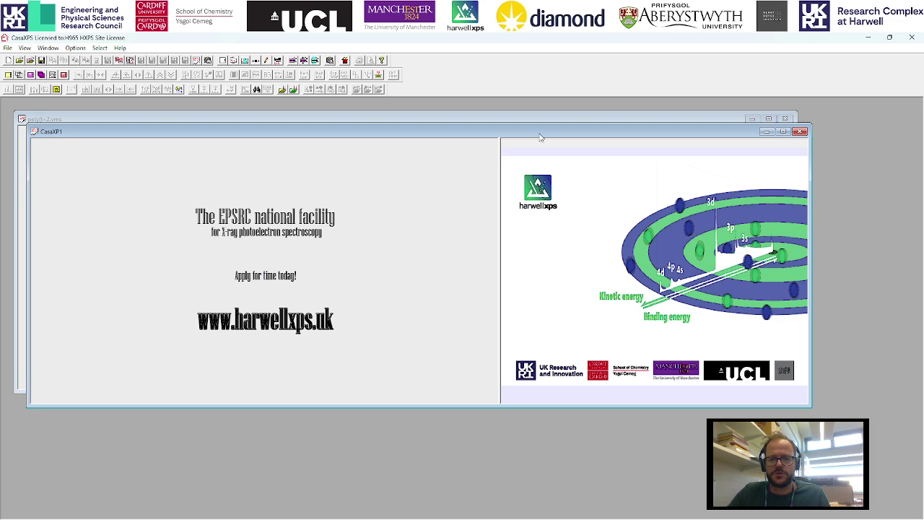
drag(542, 129, 597, 212)
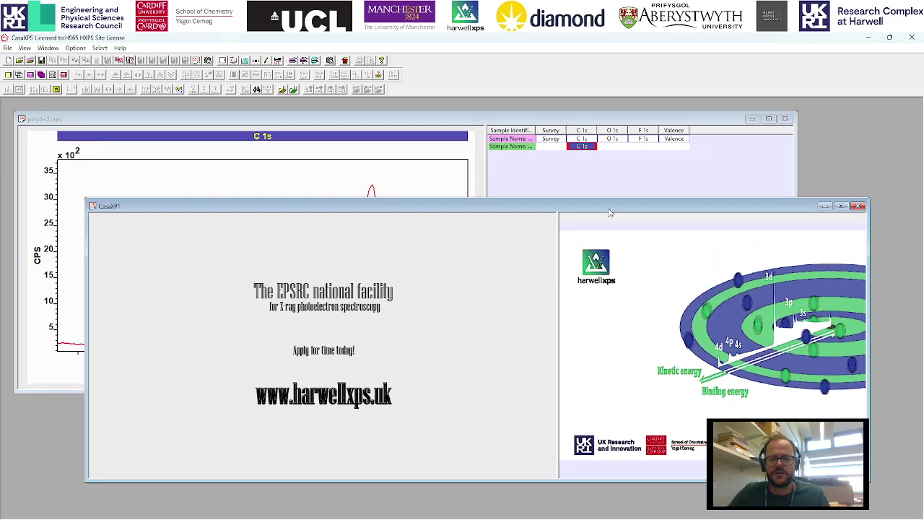
click(583, 140)
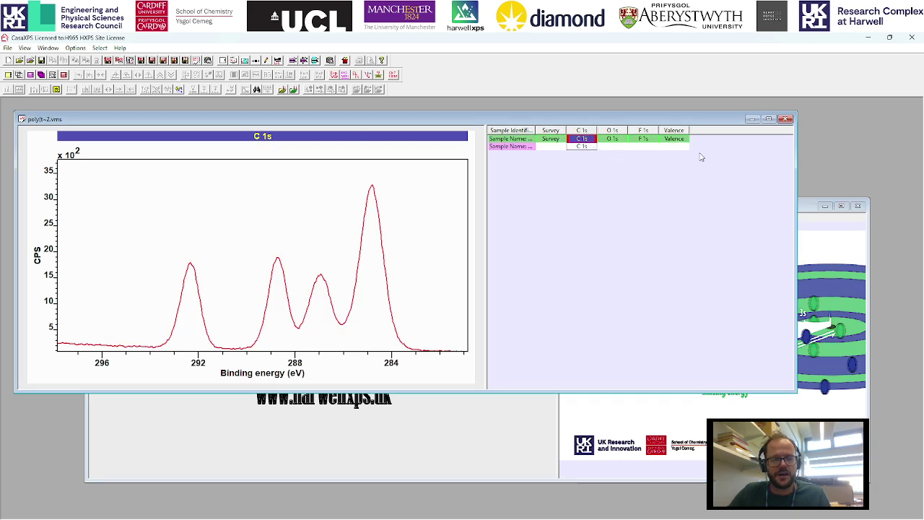
click(808, 208)
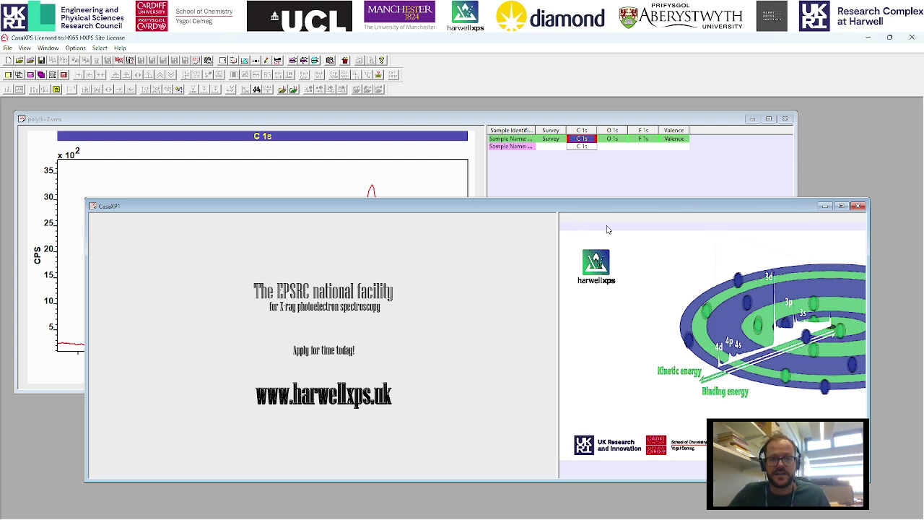
click(336, 63)
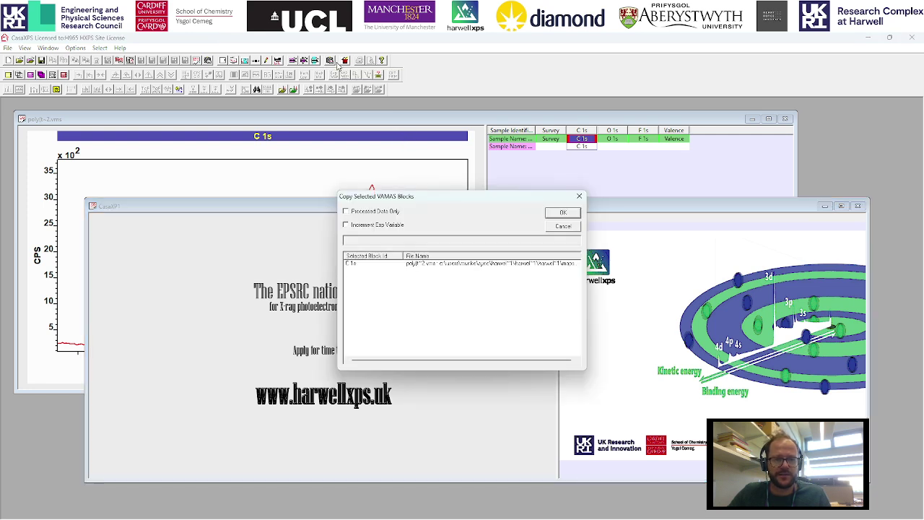
click(565, 214)
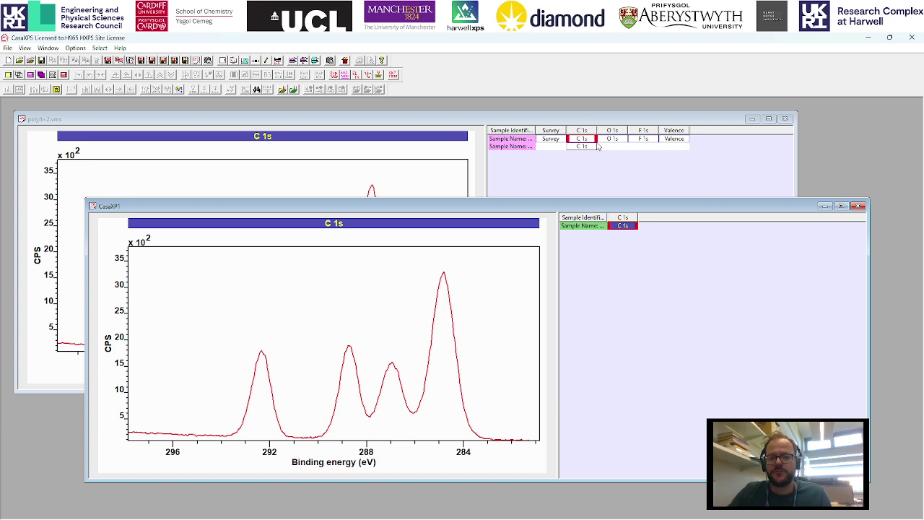
click(858, 207)
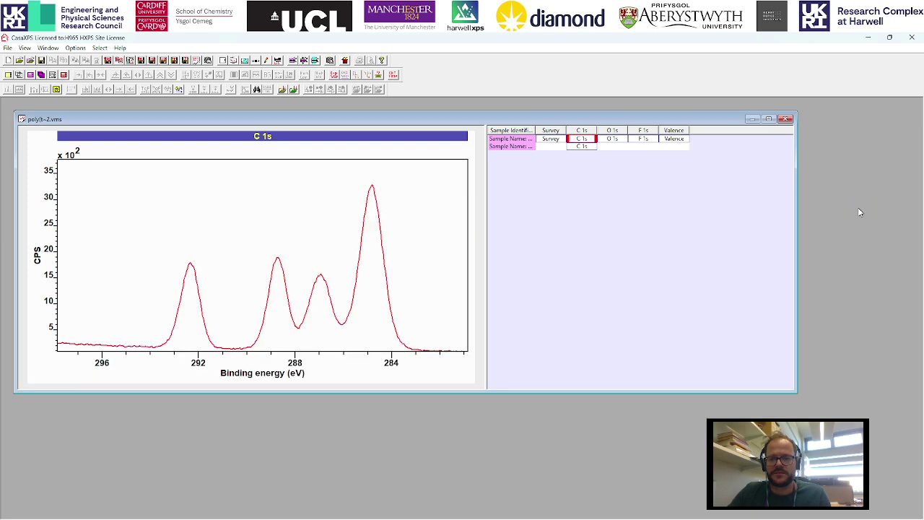
Step: Select the polymer file's C 1s block and create a new blank document beside it
click(582, 143)
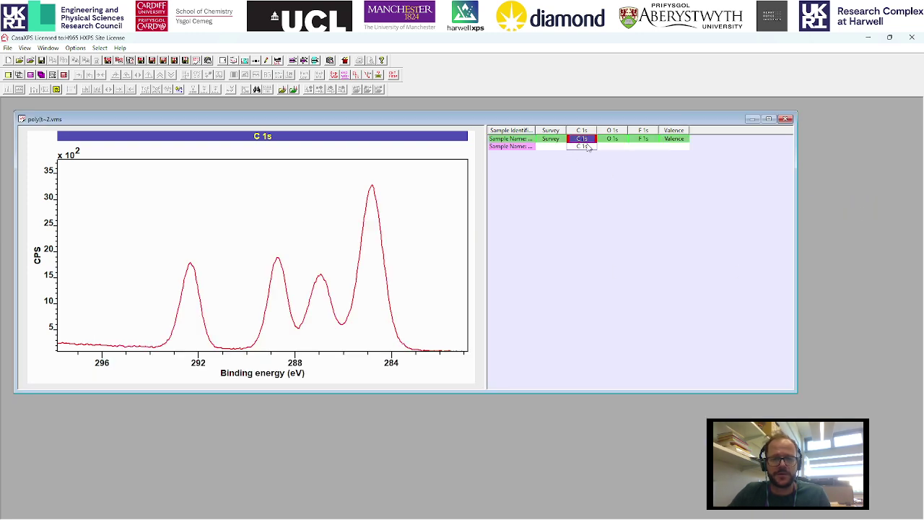
click(8, 61)
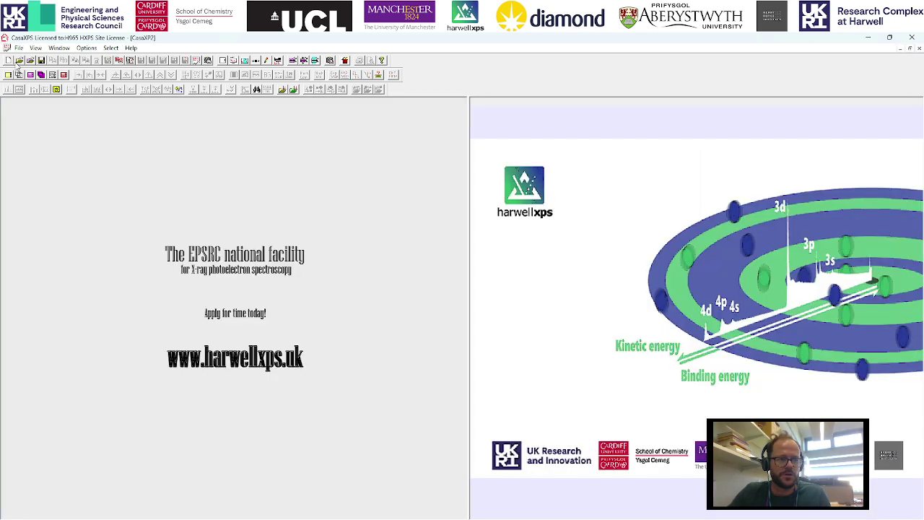
click(909, 48)
drag(469, 108, 545, 208)
Step: Copy the C 1s, O 1s and F 1s blocks into the new document and step through them
click(503, 122)
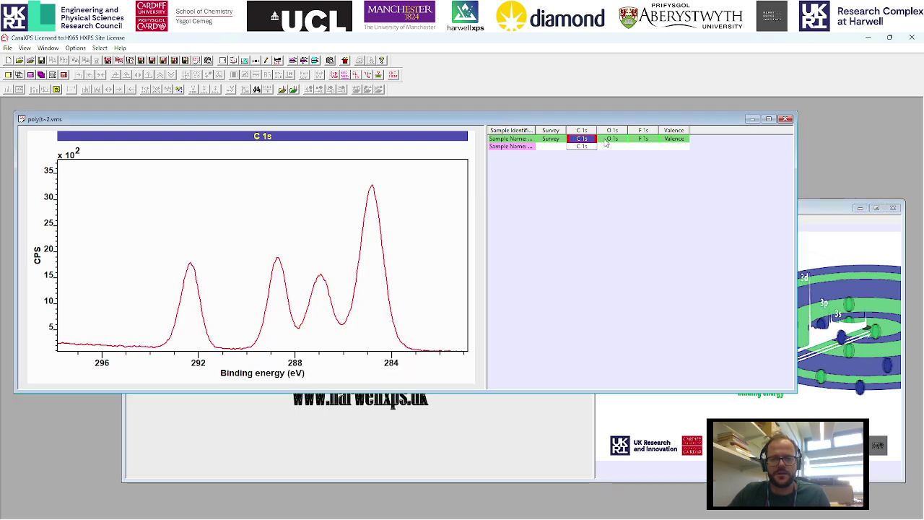
drag(609, 140, 642, 139)
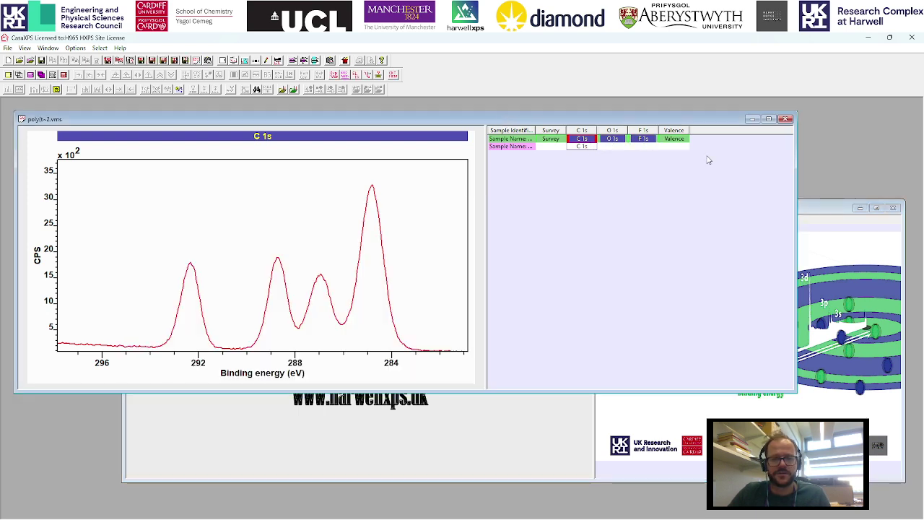
click(828, 209)
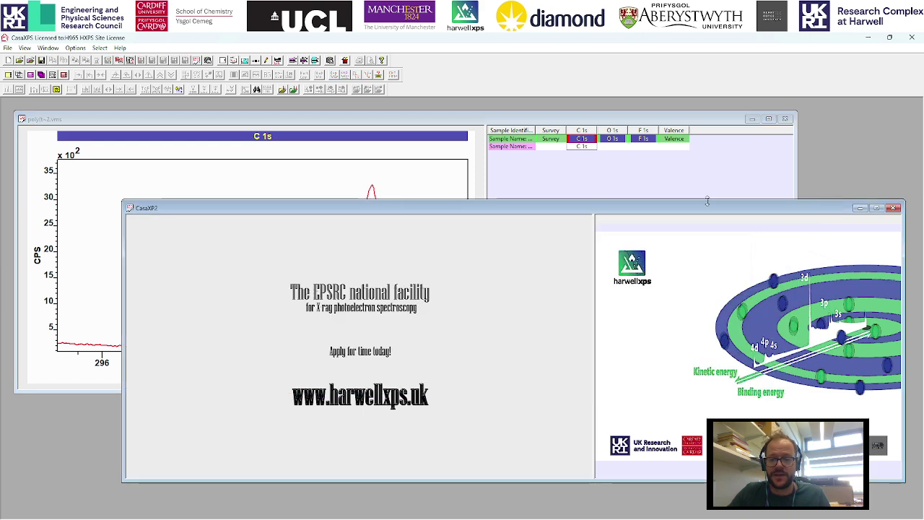
click(329, 61)
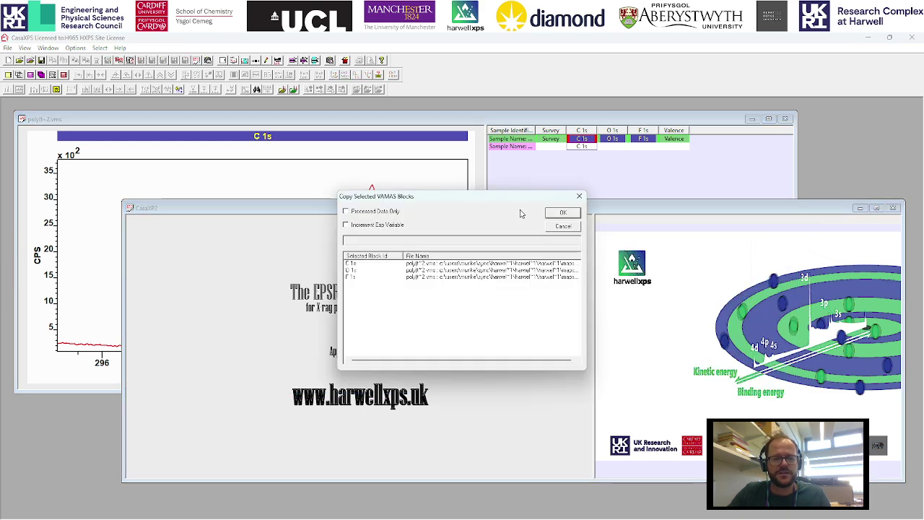
click(565, 215)
click(664, 232)
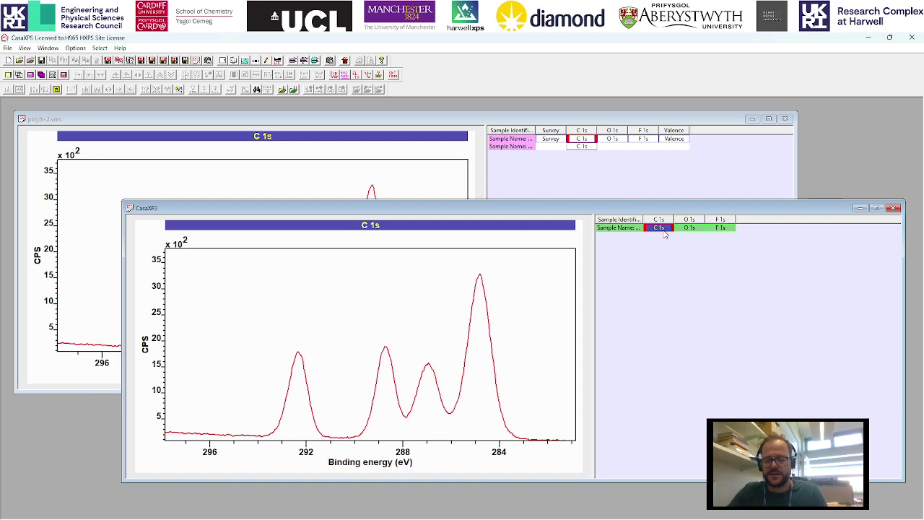
key(Right)
key(Right)
key(Left)
key(Left)
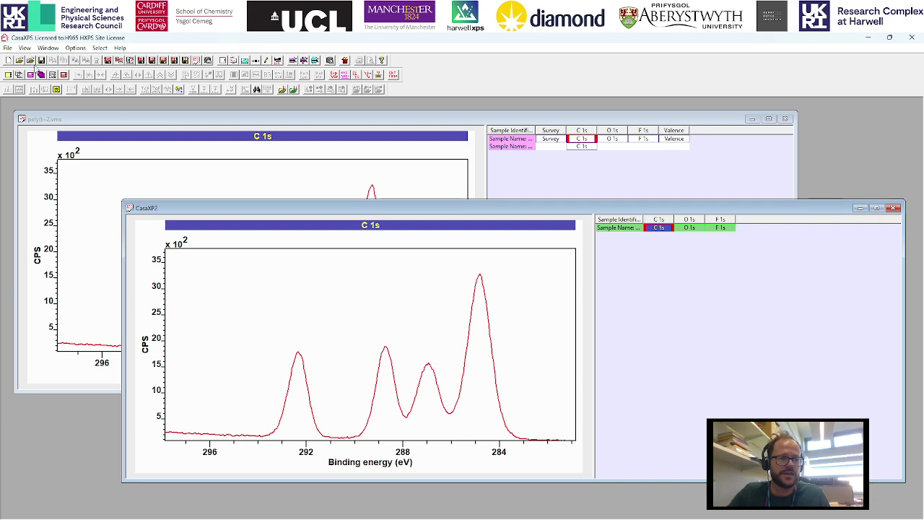
Step: Open Fomblin Y.vms and position its window in front
click(20, 61)
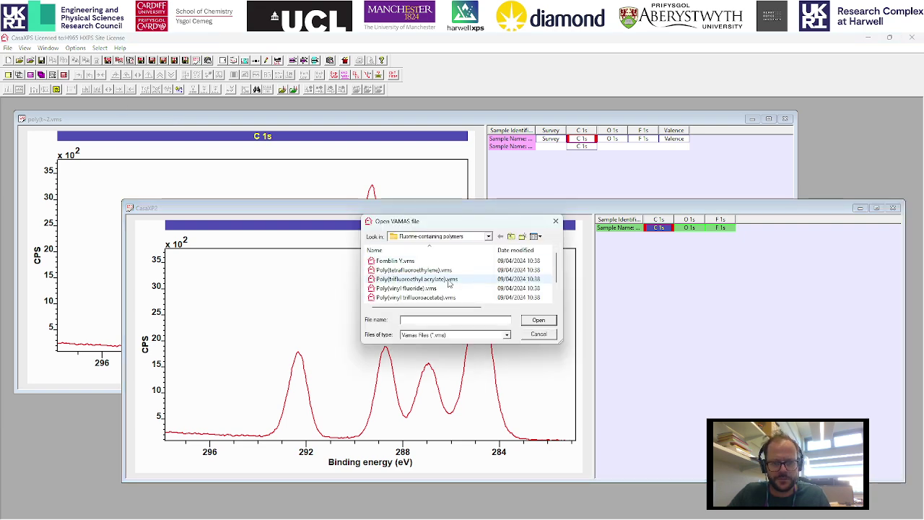
double_click(410, 263)
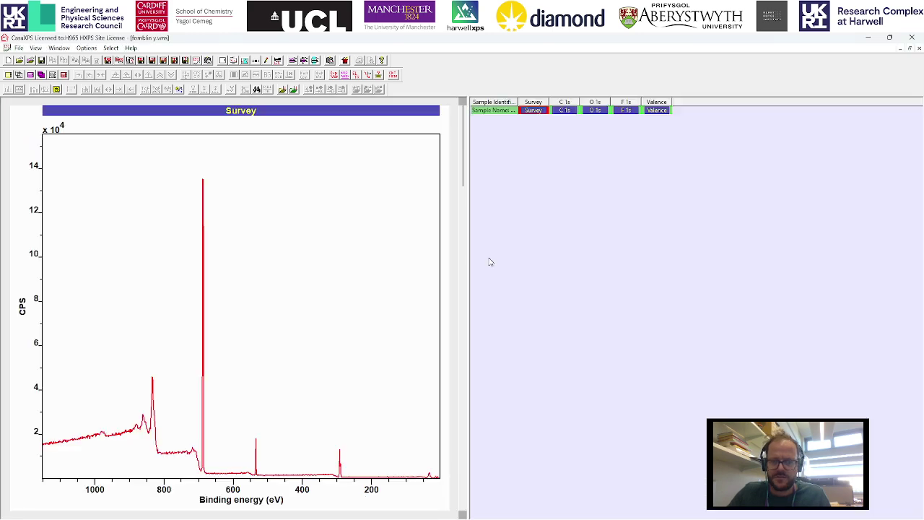
click(910, 47)
click(842, 211)
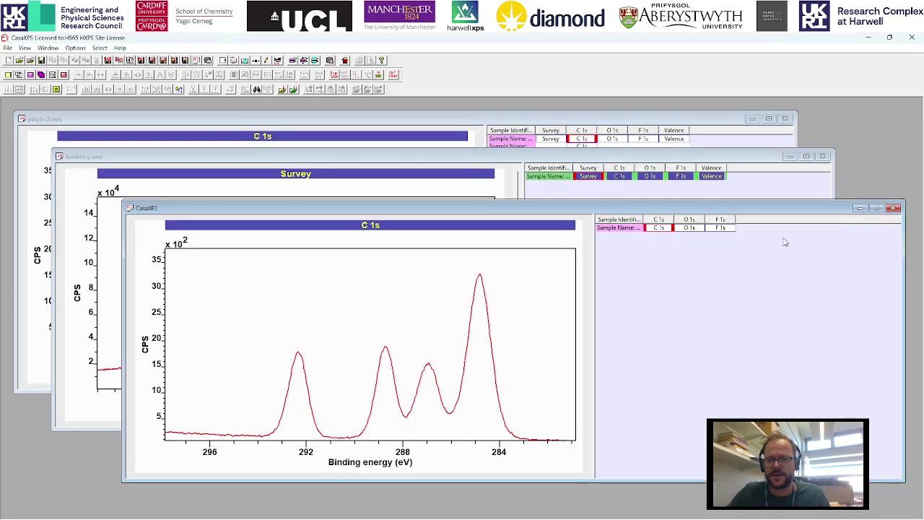
click(859, 208)
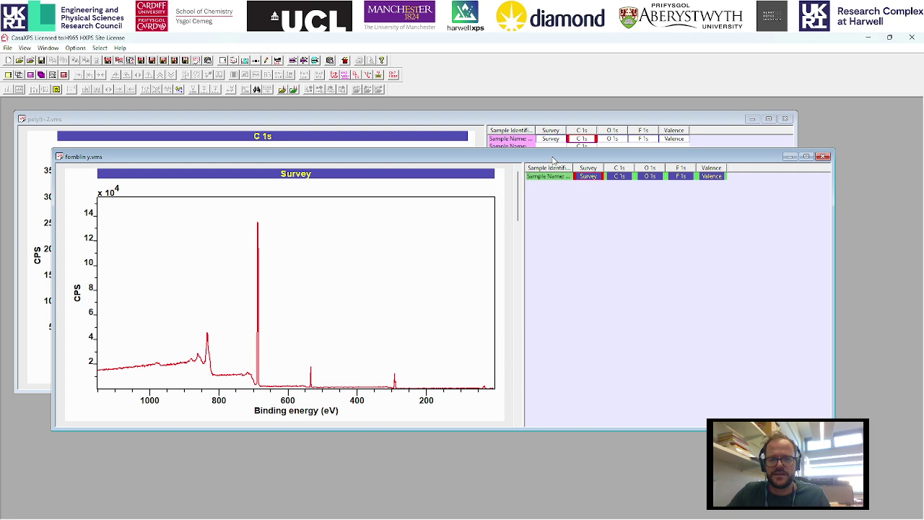
drag(553, 160, 555, 180)
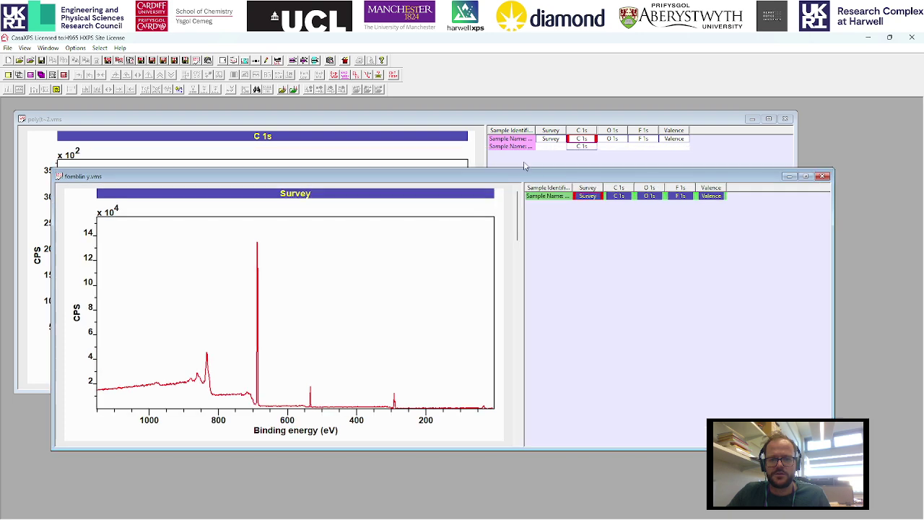
Step: Create a new document and copy the fomblin y blocks into it
click(8, 61)
click(908, 49)
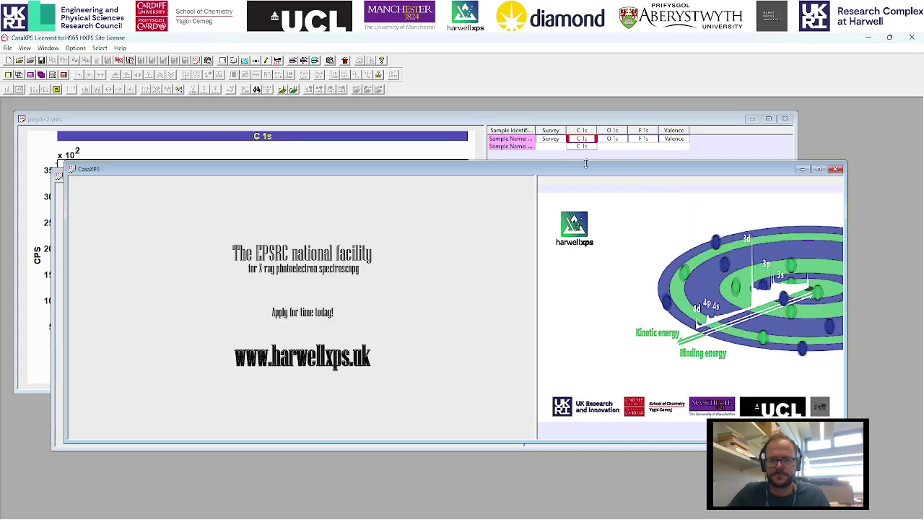
drag(585, 163, 591, 185)
click(613, 220)
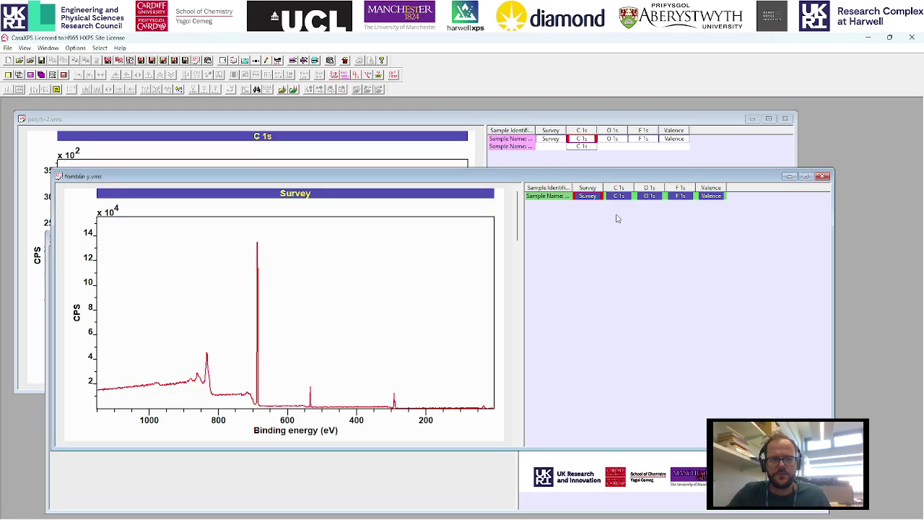
click(588, 485)
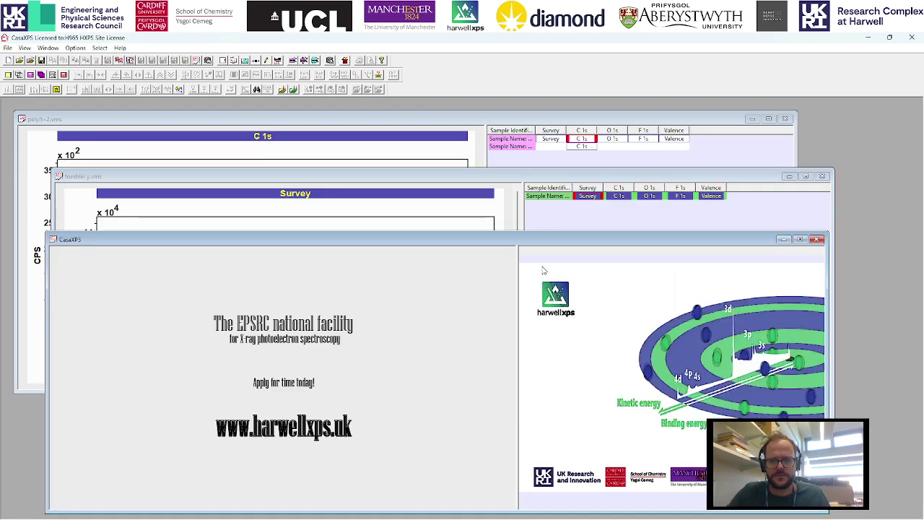
click(330, 60)
click(570, 216)
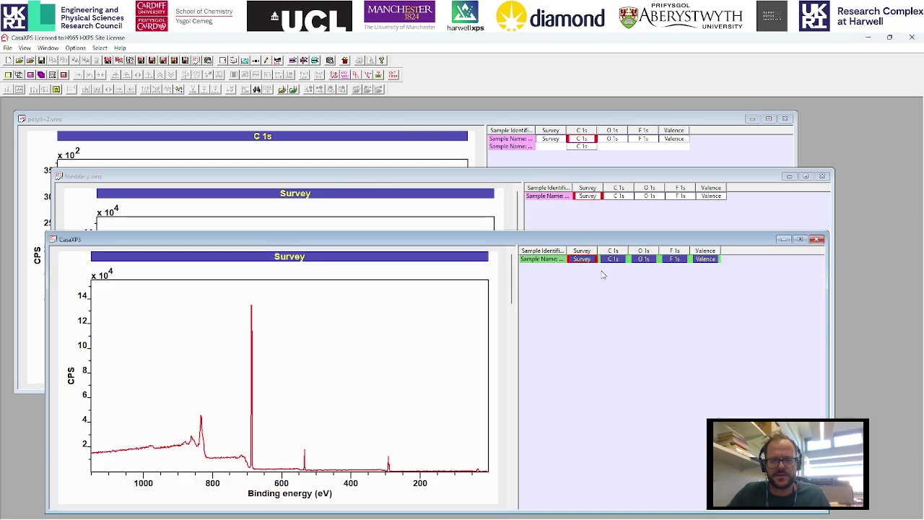
Step: Copy the poly file's first-row blocks into the new document as a second row
click(560, 146)
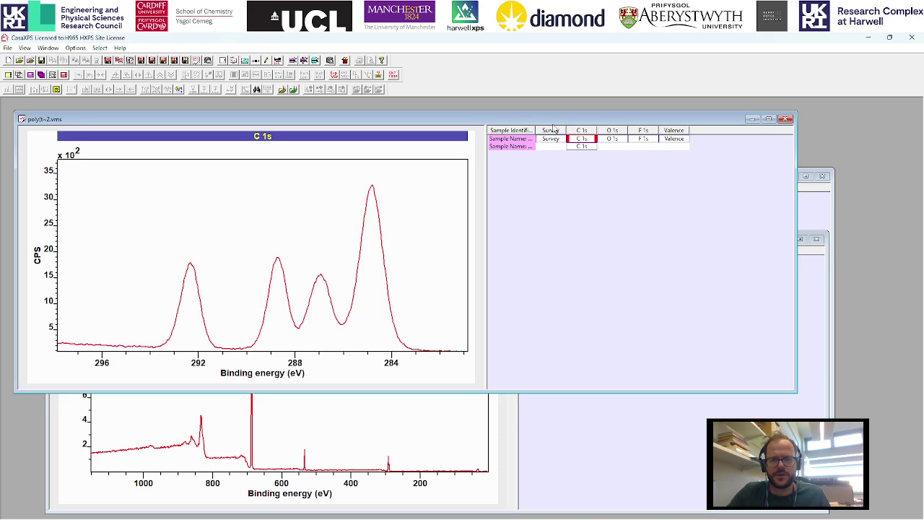
click(519, 140)
click(827, 250)
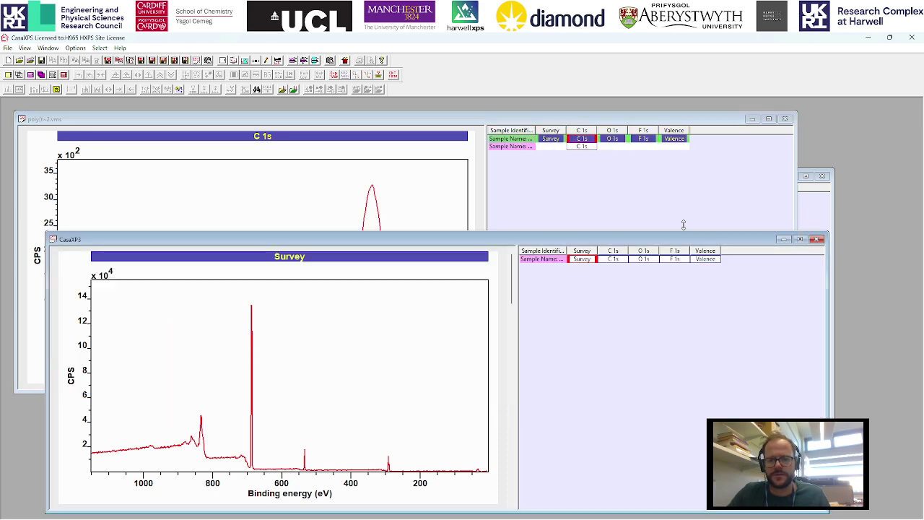
click(330, 60)
click(564, 214)
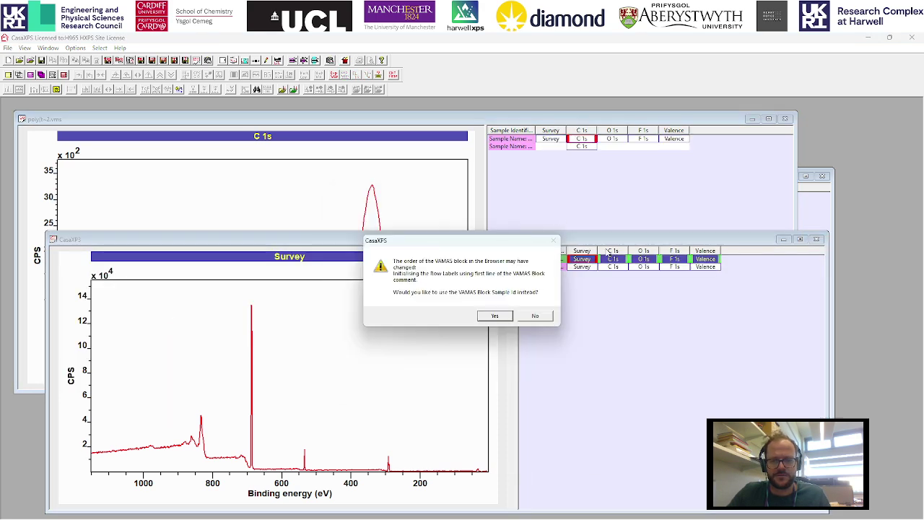
click(495, 317)
Step: Browse the C 1s, O 1s, F 1s and Valence spectra across both rows
click(608, 261)
click(610, 266)
click(609, 260)
key(Right)
key(Right)
key(Down)
key(Right)
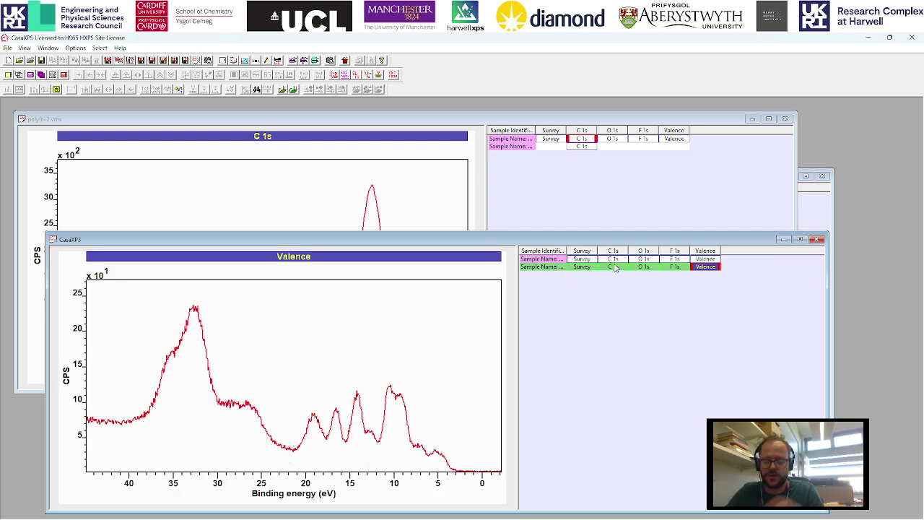
Step: Discard the combined document unsaved, then merge two polymer .vms files including Poly(trifluoroethyl acrylate).vms
click(817, 240)
click(469, 307)
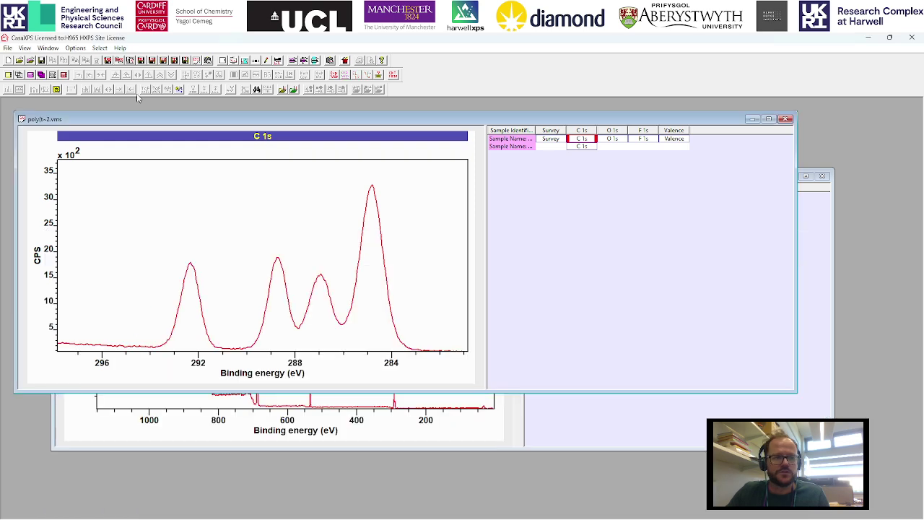
click(7, 48)
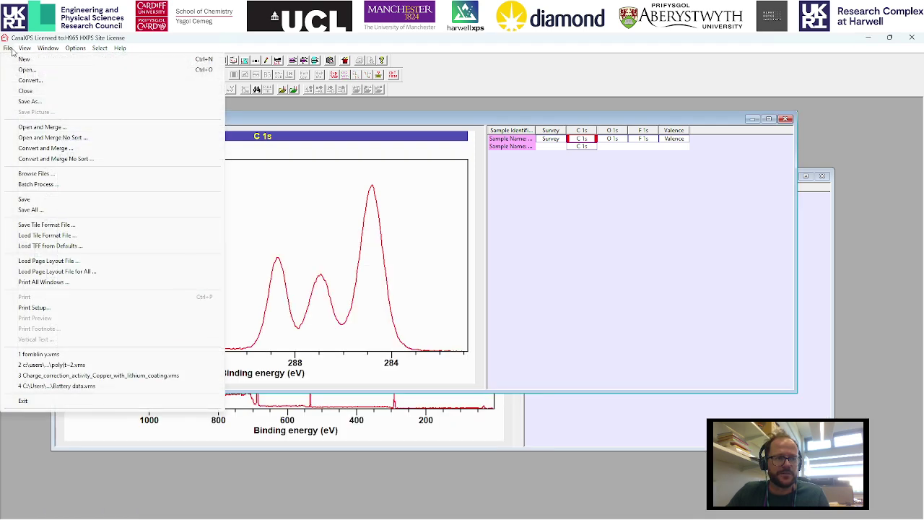
click(62, 128)
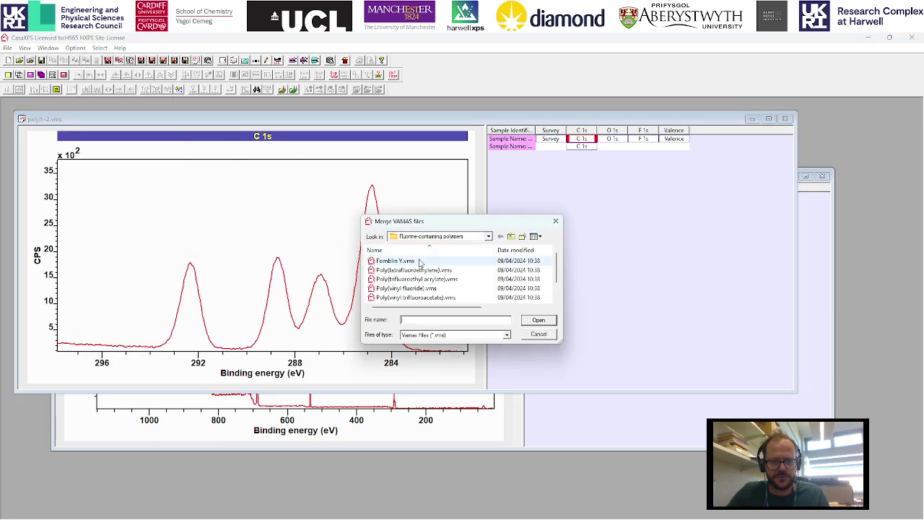
click(423, 261)
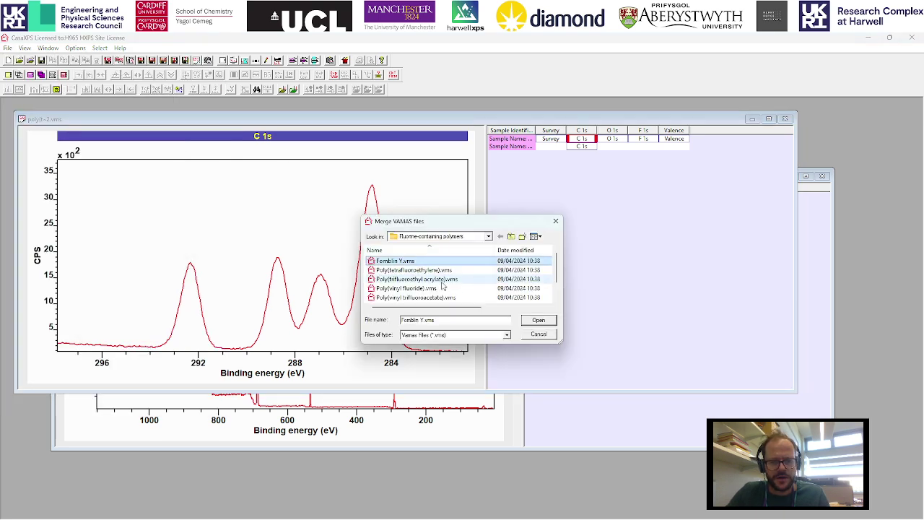
ctrl+click(460, 280)
click(538, 320)
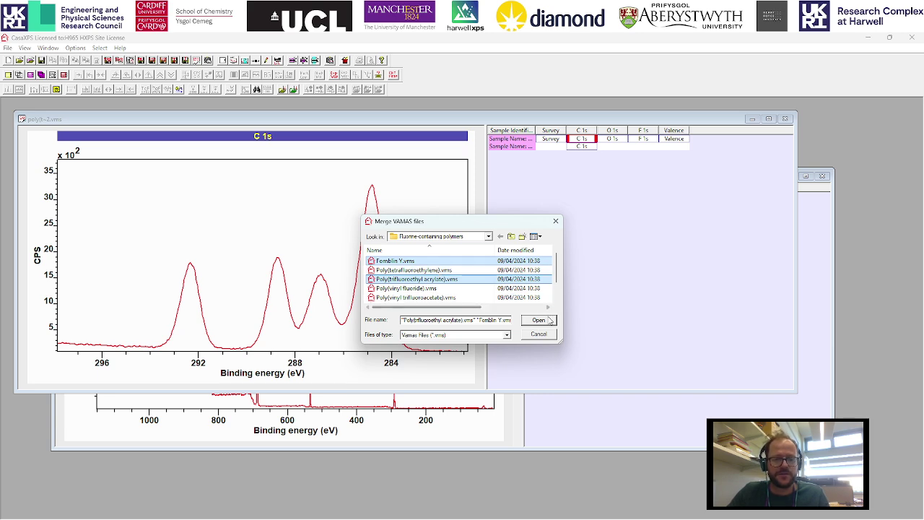
click(549, 320)
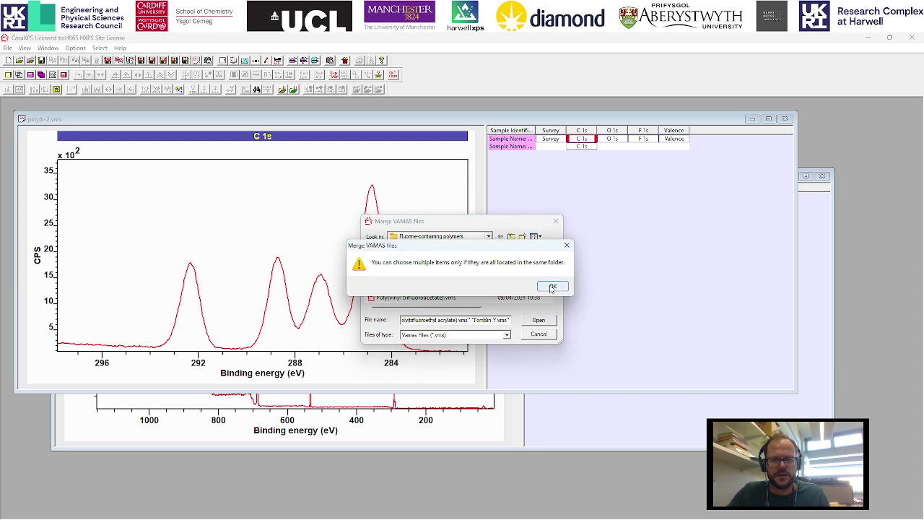
click(552, 287)
click(414, 269)
ctrl+click(416, 279)
click(539, 320)
key(Return)
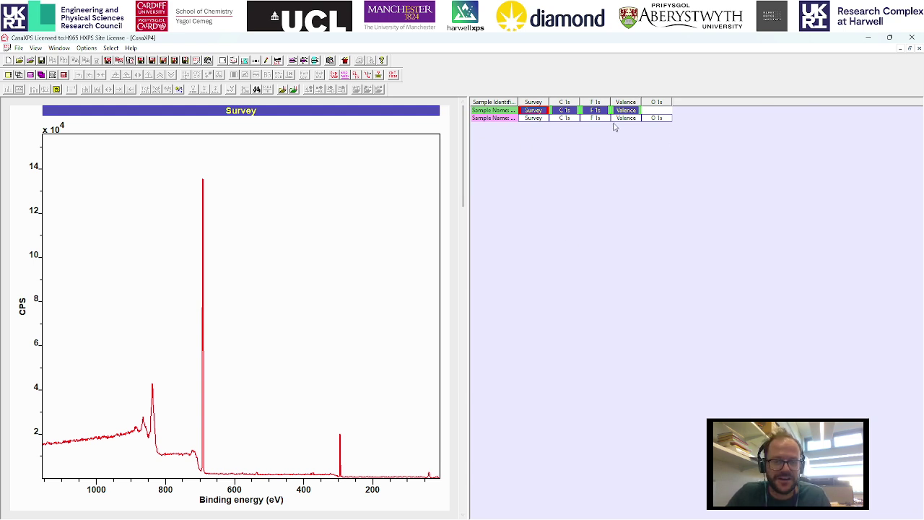
Step: Compare the merged files' C 1s, survey and F 1s spectra, then close without saving
click(532, 119)
click(563, 118)
click(565, 110)
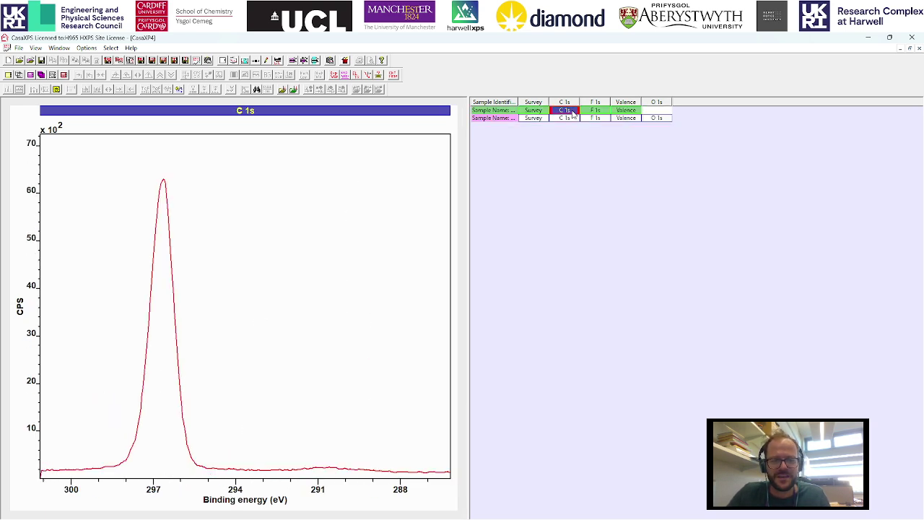
click(532, 111)
click(533, 117)
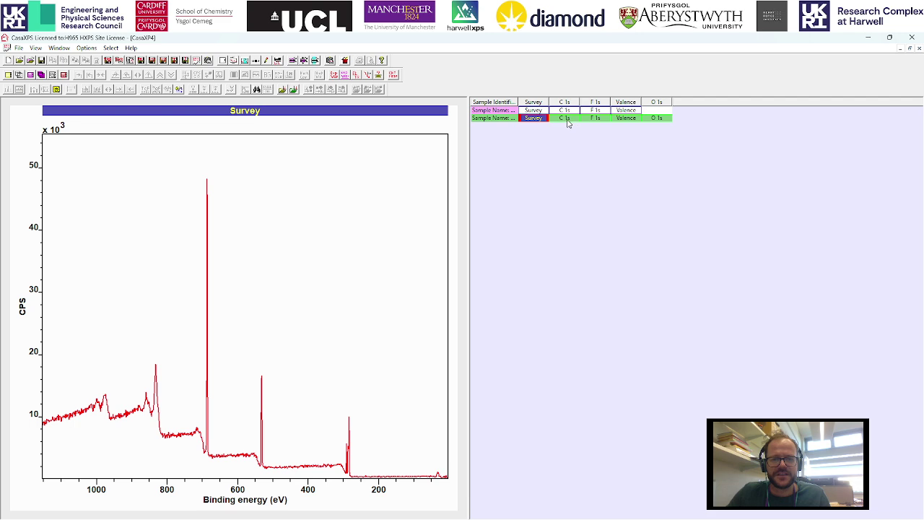
click(568, 119)
click(595, 119)
click(595, 110)
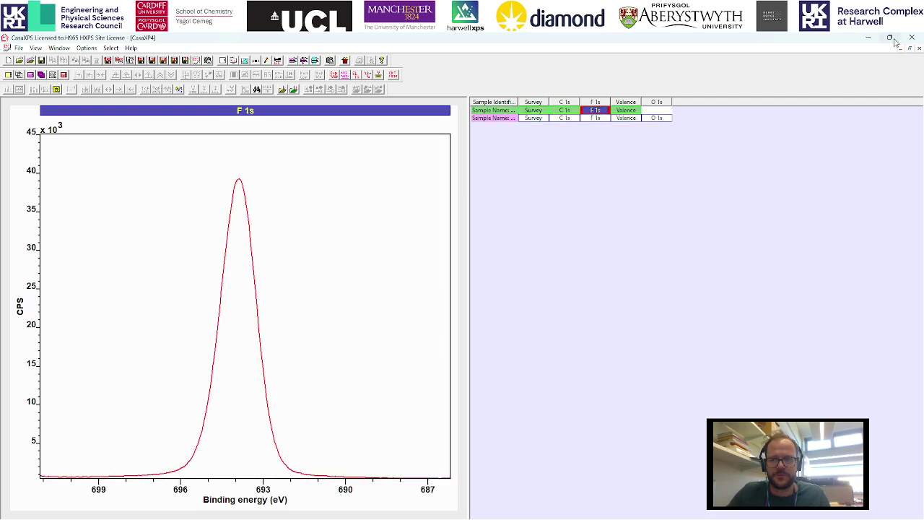
click(916, 48)
click(479, 306)
Step: Maximize the poly document and delete the extra second-row C 1s block
click(909, 48)
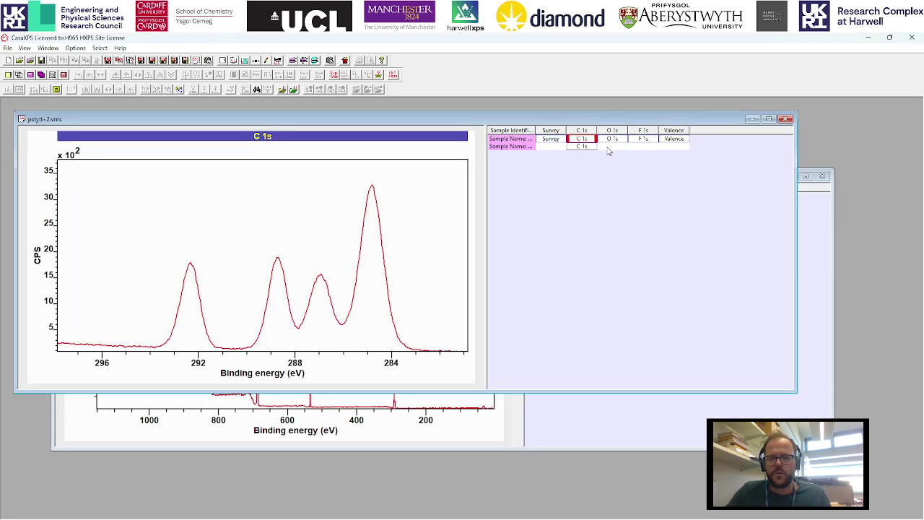
click(821, 175)
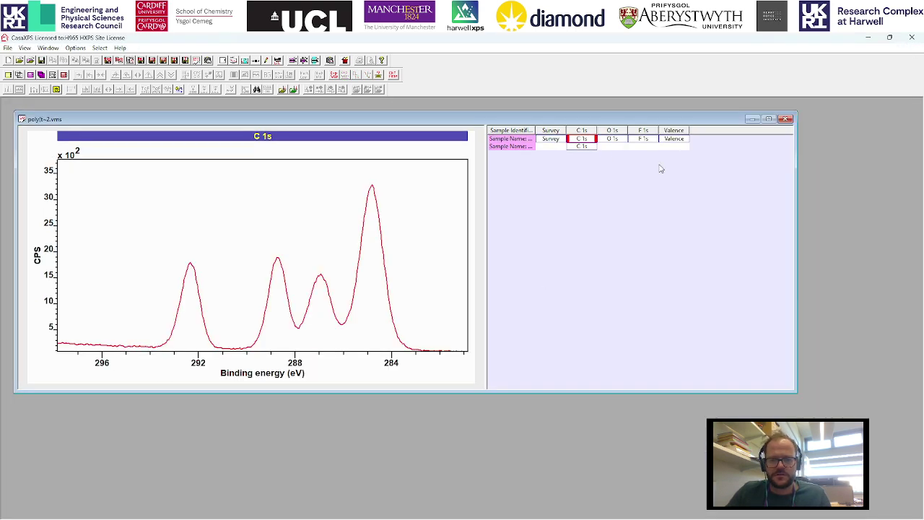
double_click(636, 121)
click(564, 118)
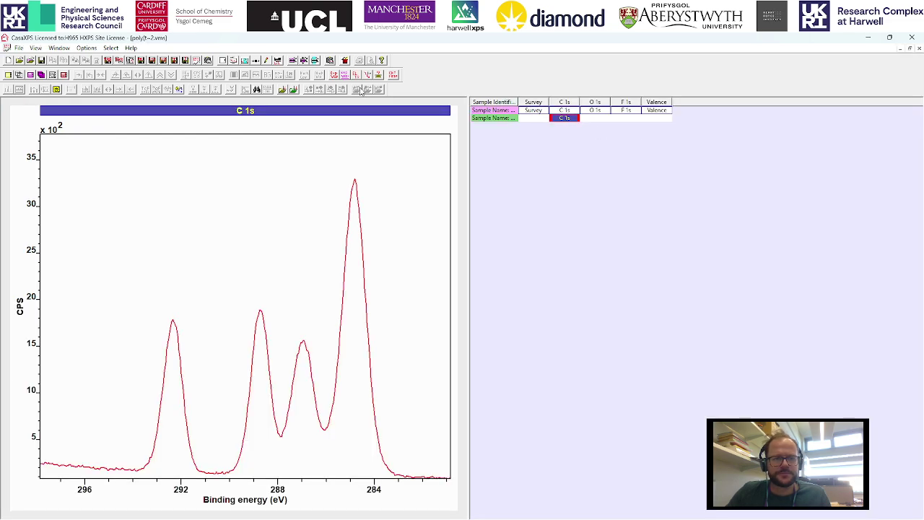
click(345, 61)
click(466, 310)
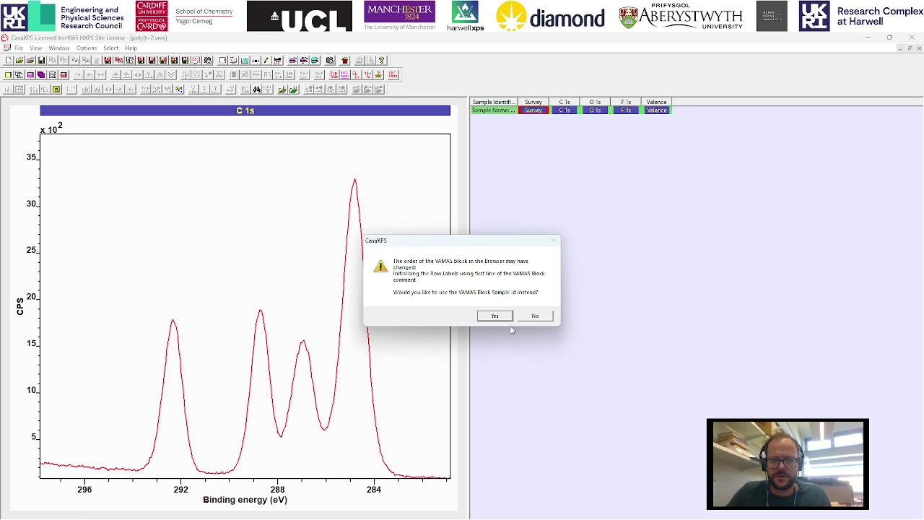
click(508, 326)
double_click(564, 111)
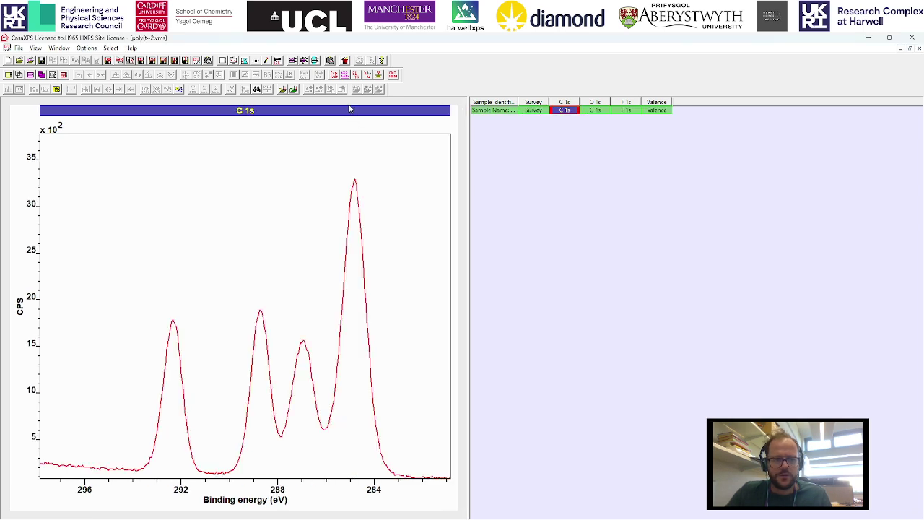
Step: Copy the C 1s block into a new row and view it
click(331, 61)
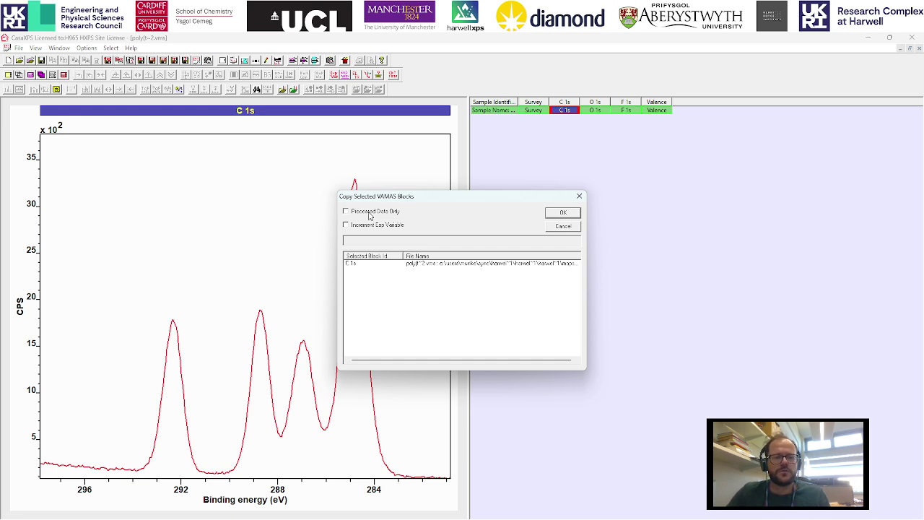
click(562, 213)
click(501, 315)
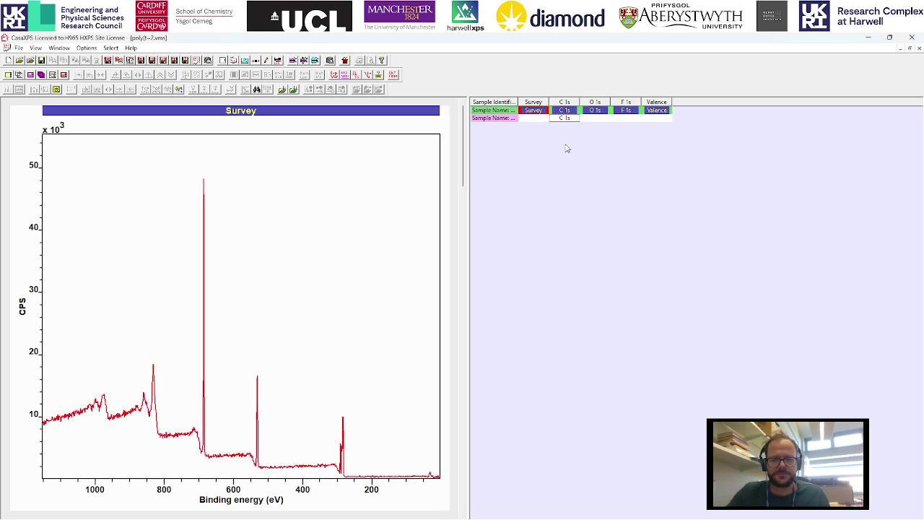
click(564, 118)
click(564, 110)
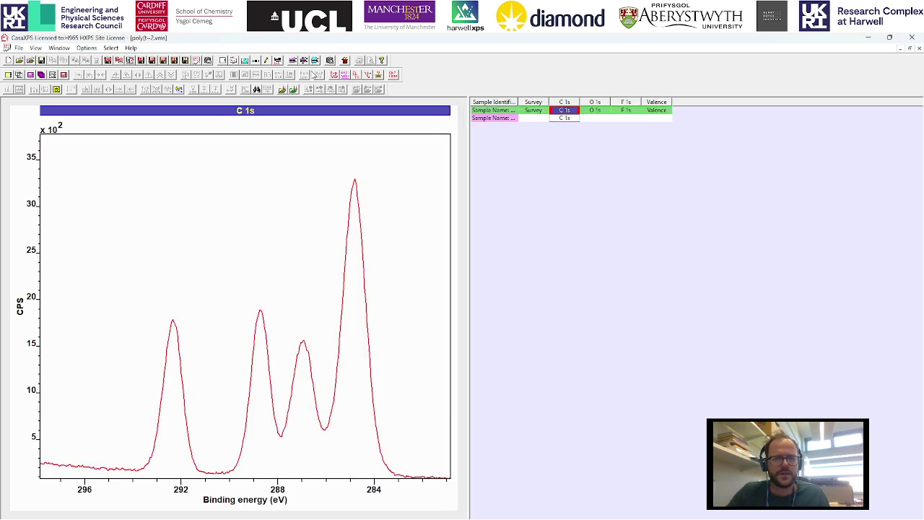
Step: Add a processed-data-only copy of the C 1s block as another row
click(330, 61)
click(389, 211)
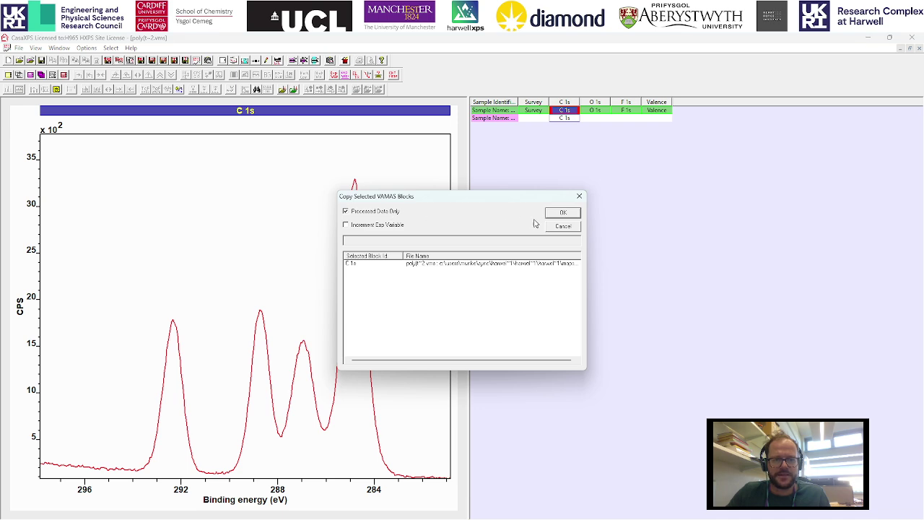
click(571, 215)
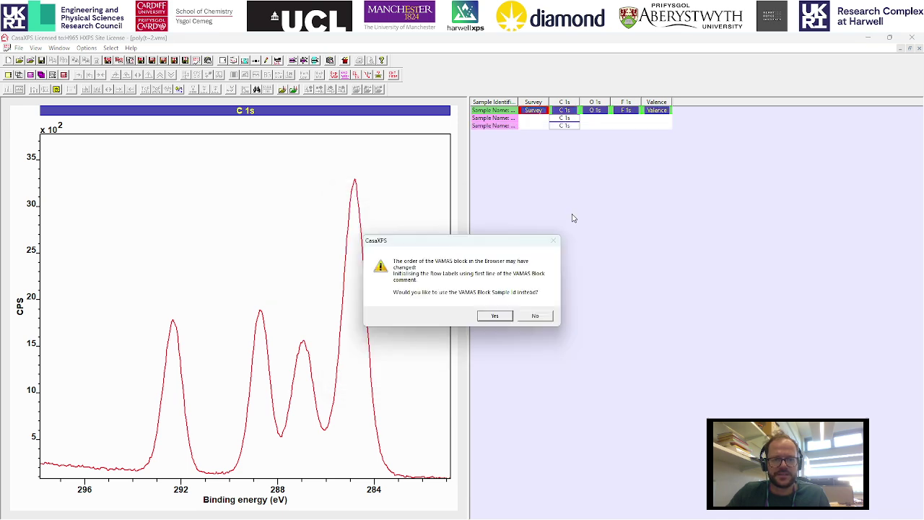
click(505, 316)
Step: Select the second row's C 1s block, briefly adding then removing the third row's
click(566, 119)
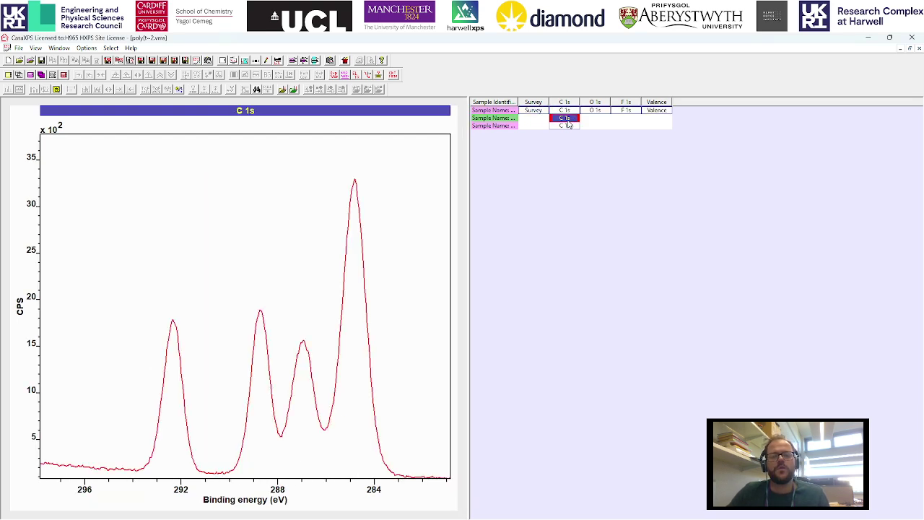
shift+click(570, 127)
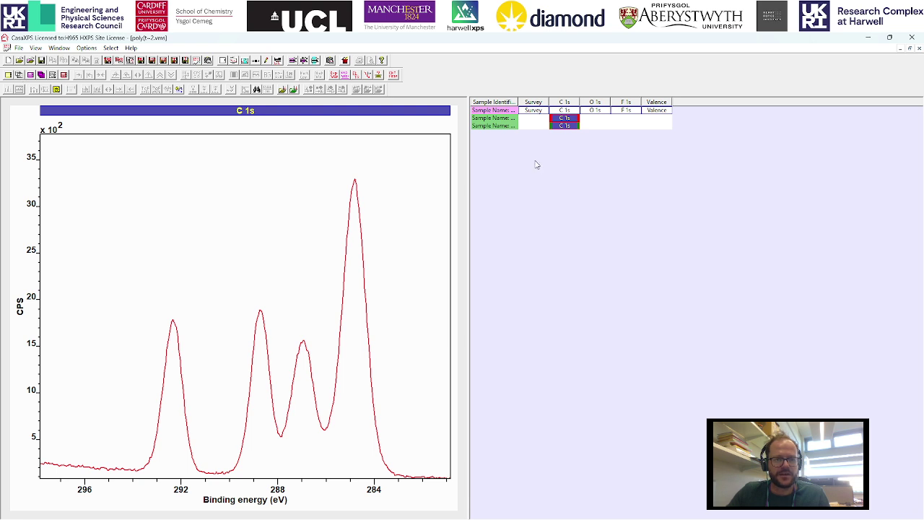
ctrl+click(566, 126)
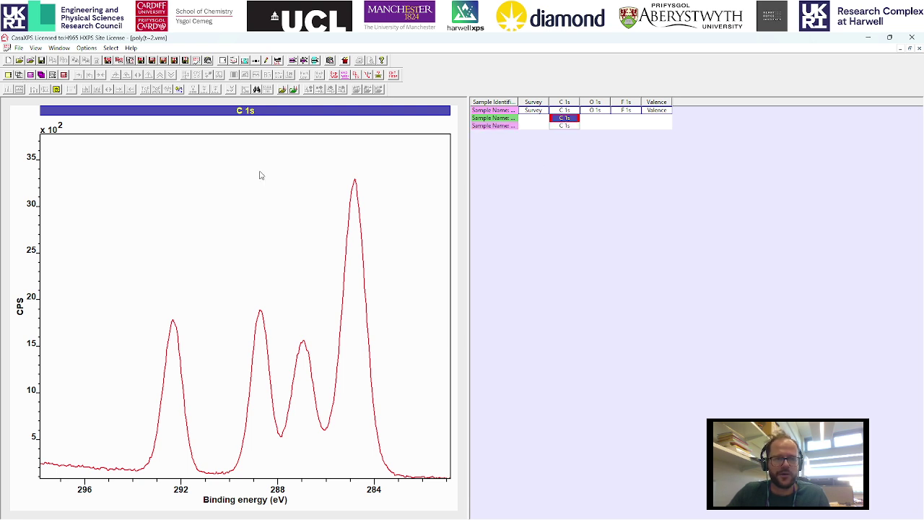
Step: Review the 284.8 eV calibration entry in the Processing History of the row 2 and row 3 C 1s spectra
click(256, 63)
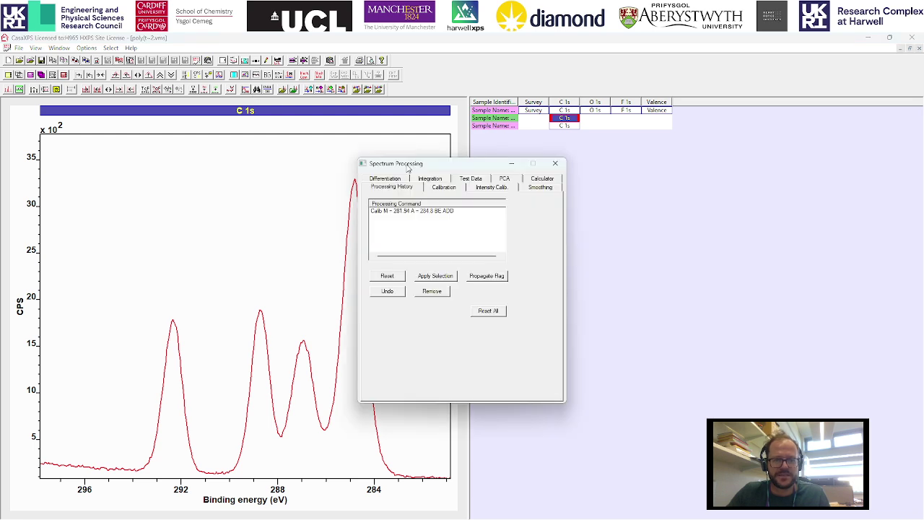
drag(404, 163, 616, 204)
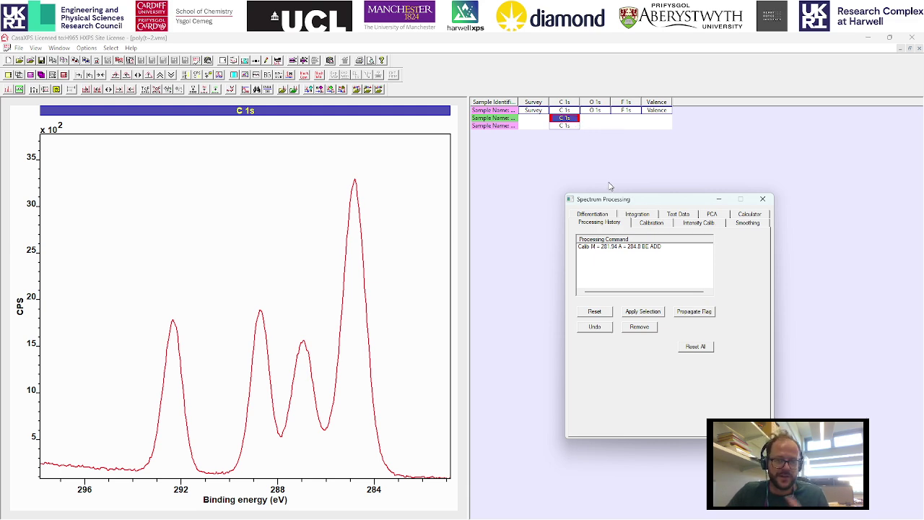
click(613, 249)
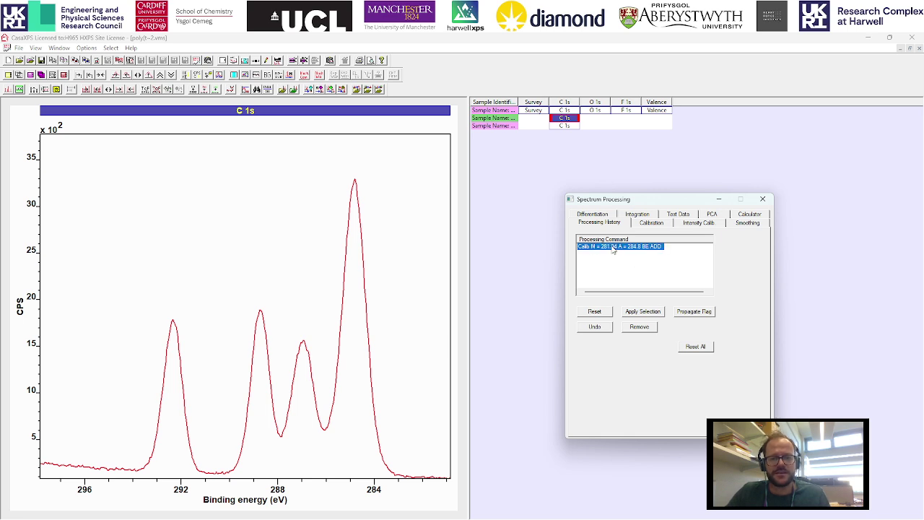
click(568, 126)
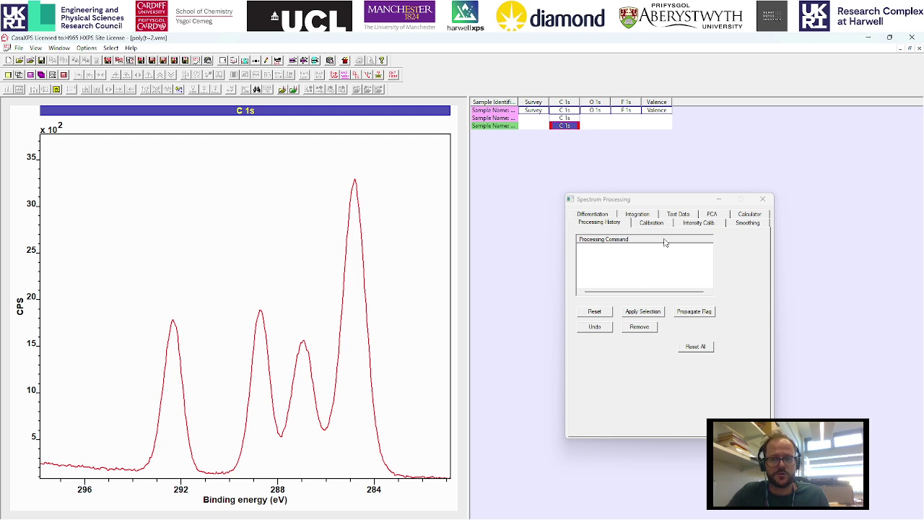
click(762, 199)
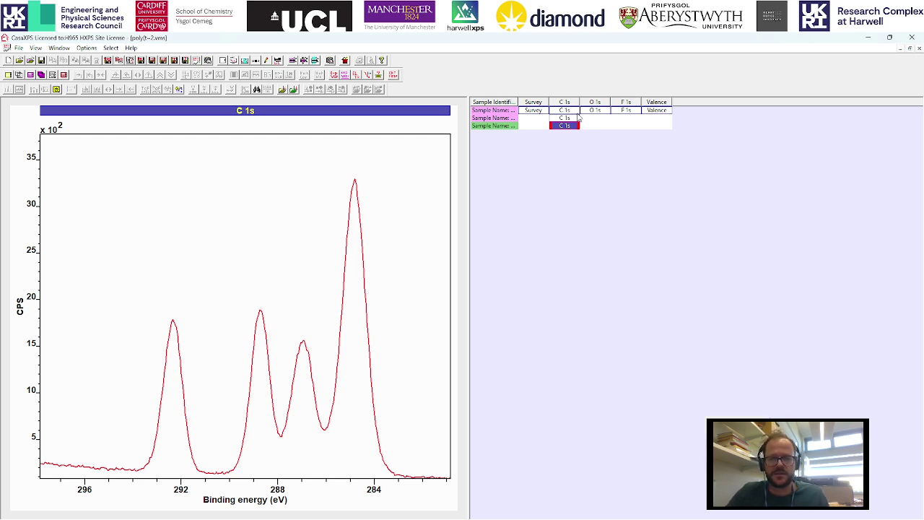
click(572, 117)
click(253, 62)
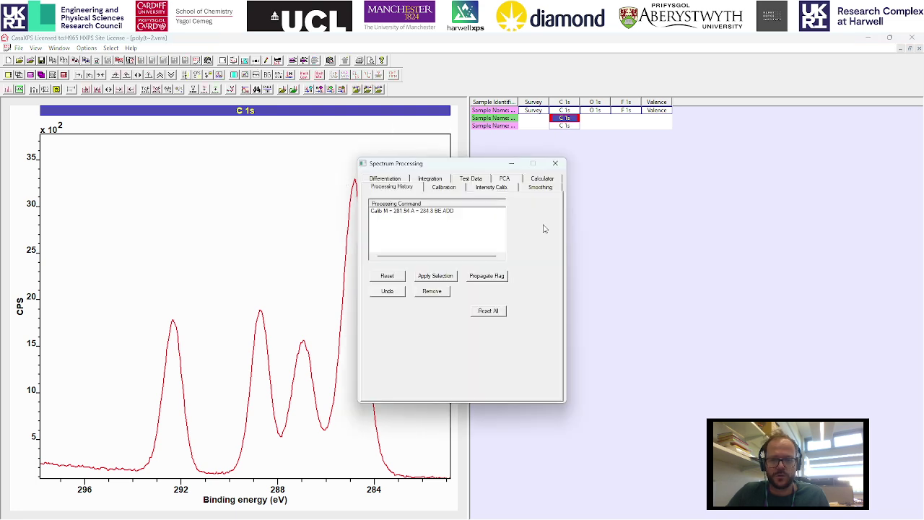
Step: Reset the row 2 C 1s calibration, overlay it with row 3's C 1s, then show row 3 alone
click(387, 275)
click(555, 163)
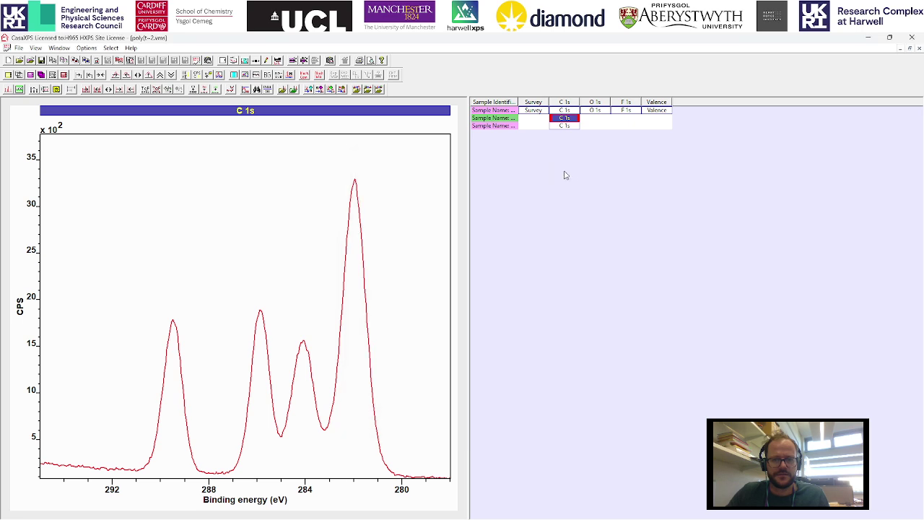
ctrl+click(568, 126)
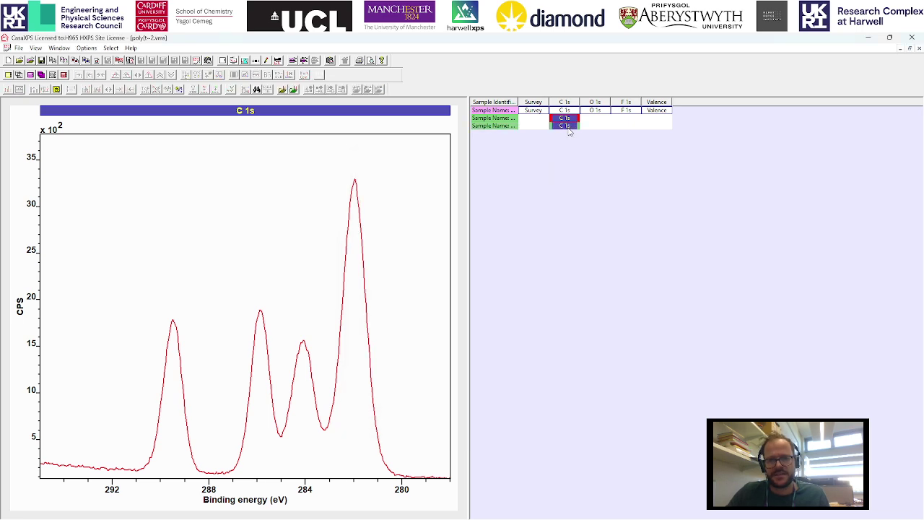
click(19, 75)
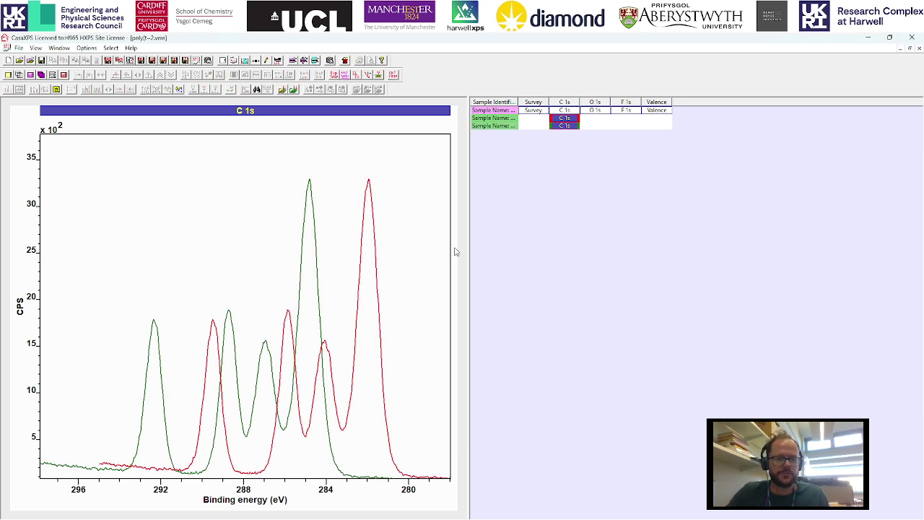
click(569, 126)
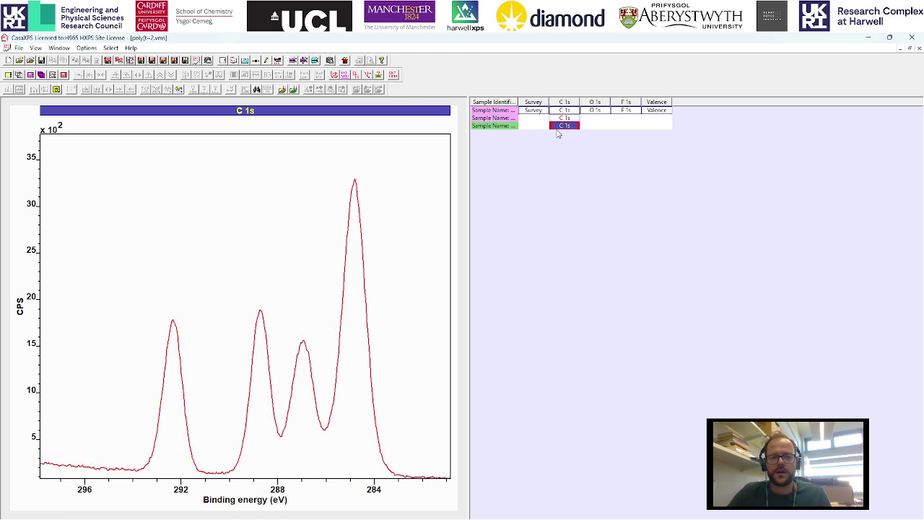
Step: Save a processed copy of the row 3 C 1s from the PCA tab and display the new C 1s3 block
click(255, 60)
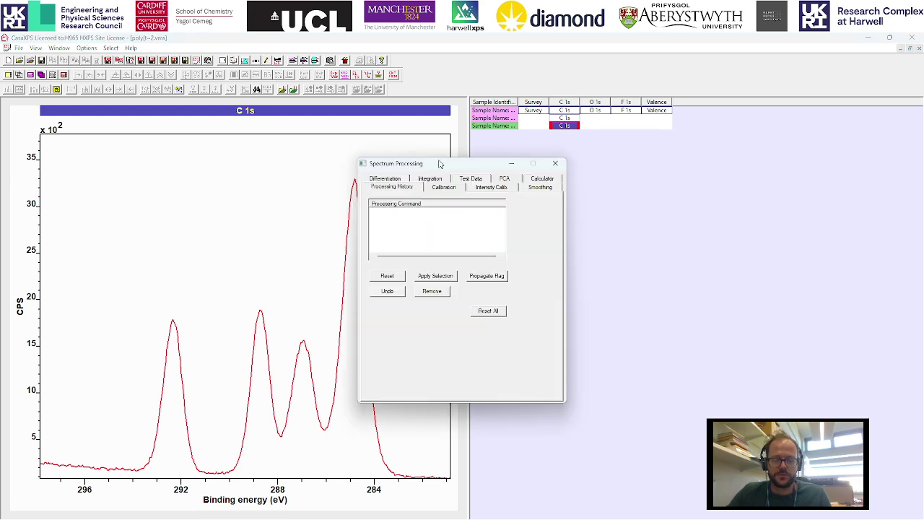
drag(439, 164, 609, 182)
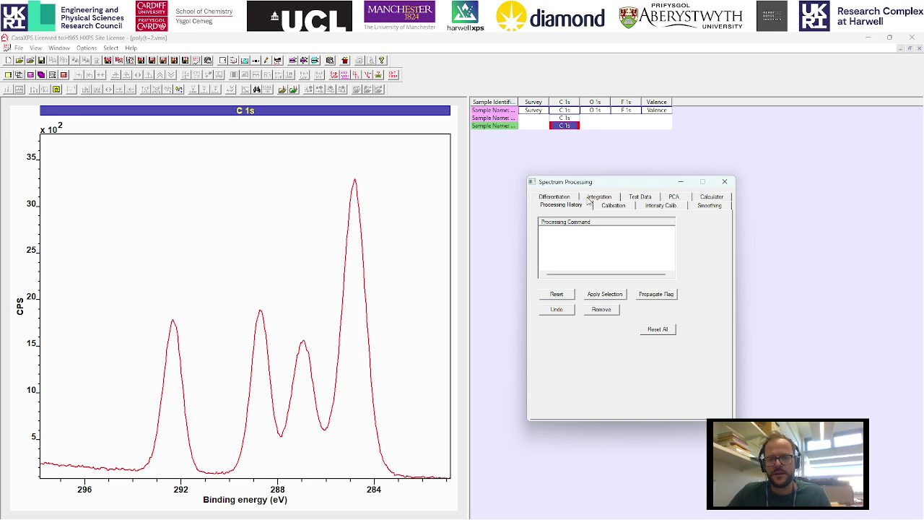
click(672, 199)
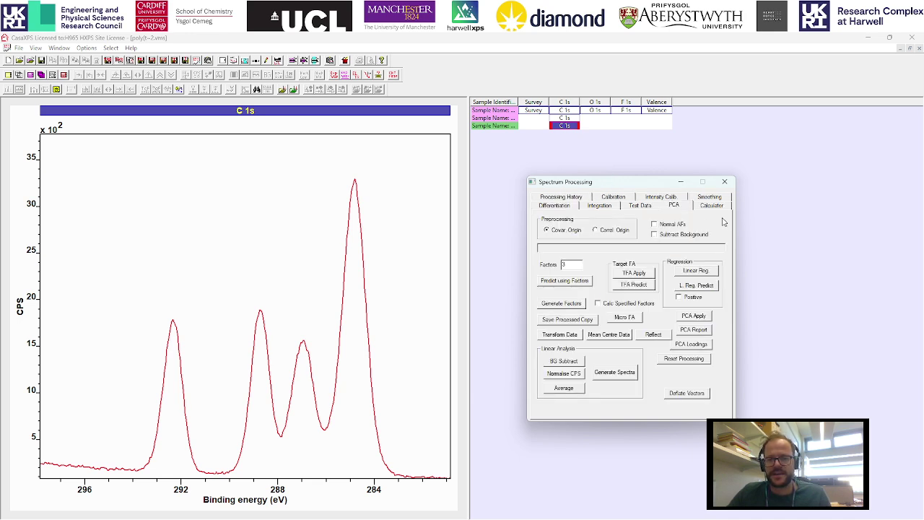
click(569, 320)
click(729, 232)
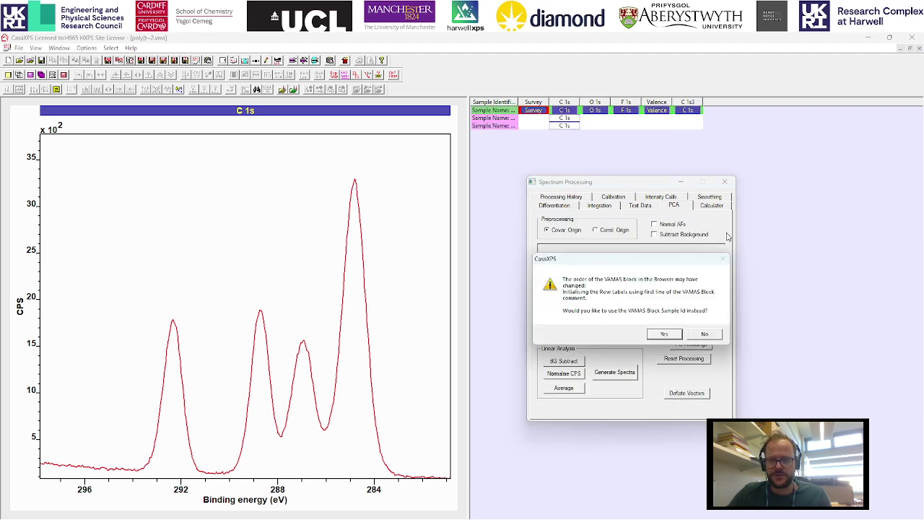
click(674, 333)
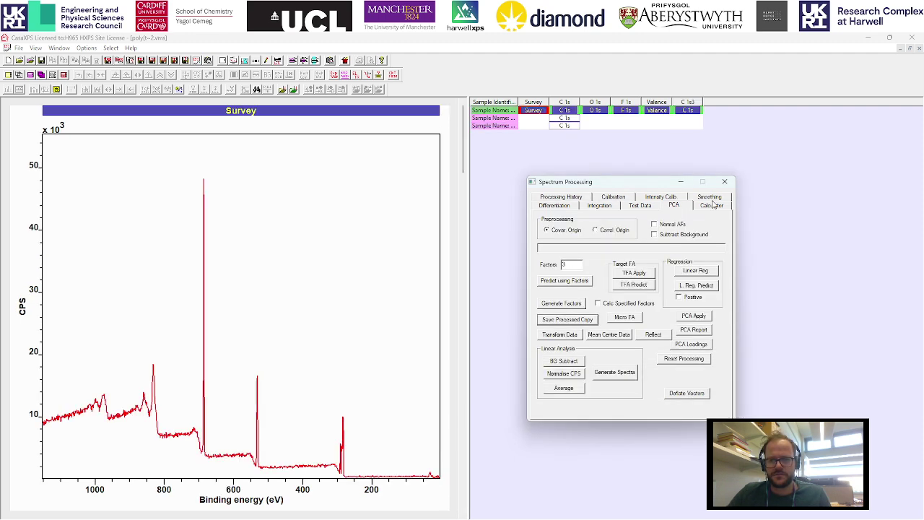
click(724, 181)
click(688, 112)
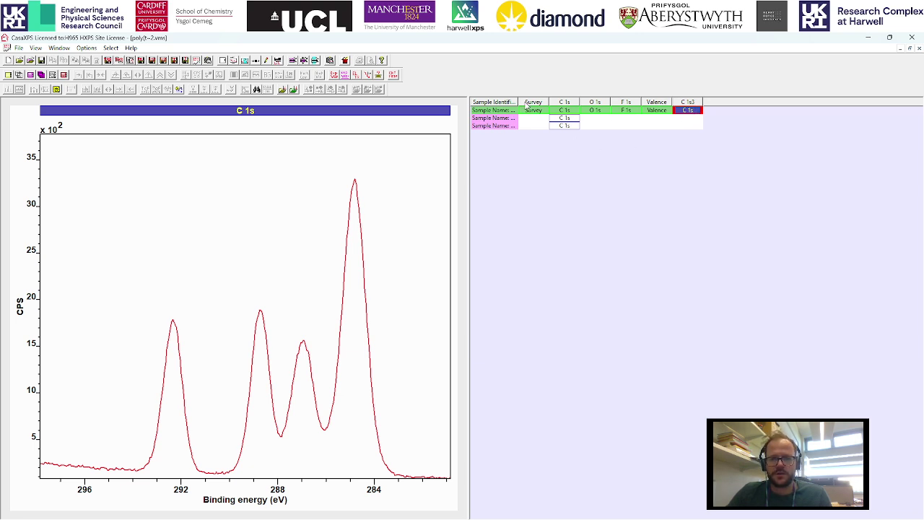
Step: Widen the Sample Identifier column until Poly(trifluoroethyl acrylate) shows in full
drag(517, 102, 548, 101)
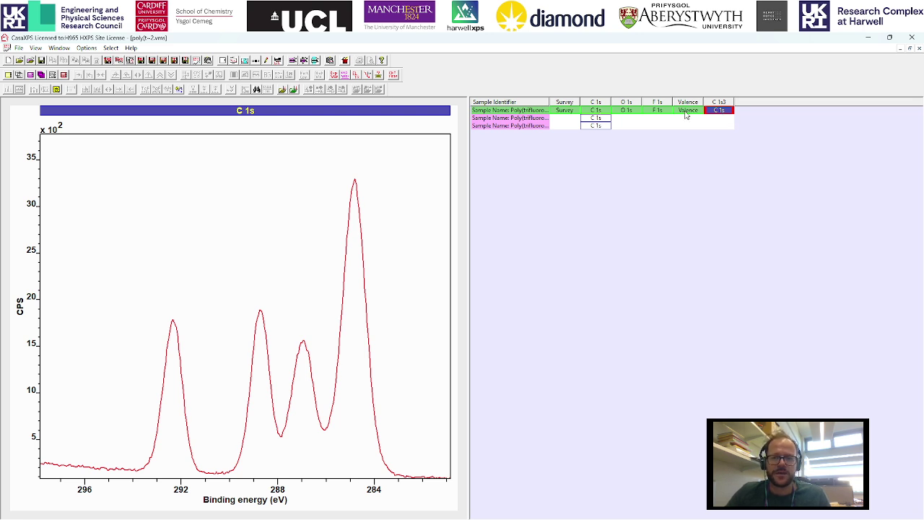
drag(548, 102, 589, 102)
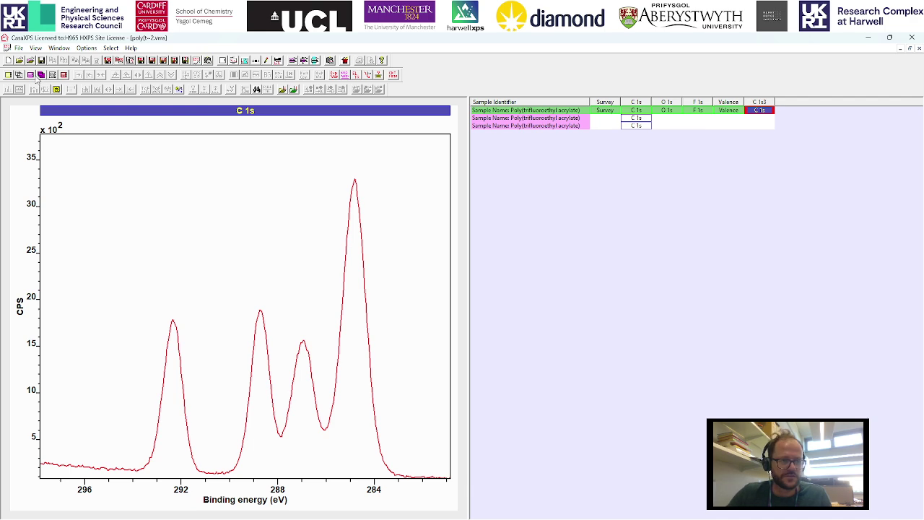
Step: Try merging selected VAMAS files via Open and Merge; dismiss the same-folder warning twice
click(19, 49)
click(57, 127)
click(441, 272)
scroll(441, 273, down, 1)
click(426, 278)
ctrl+click(419, 269)
click(538, 320)
click(547, 286)
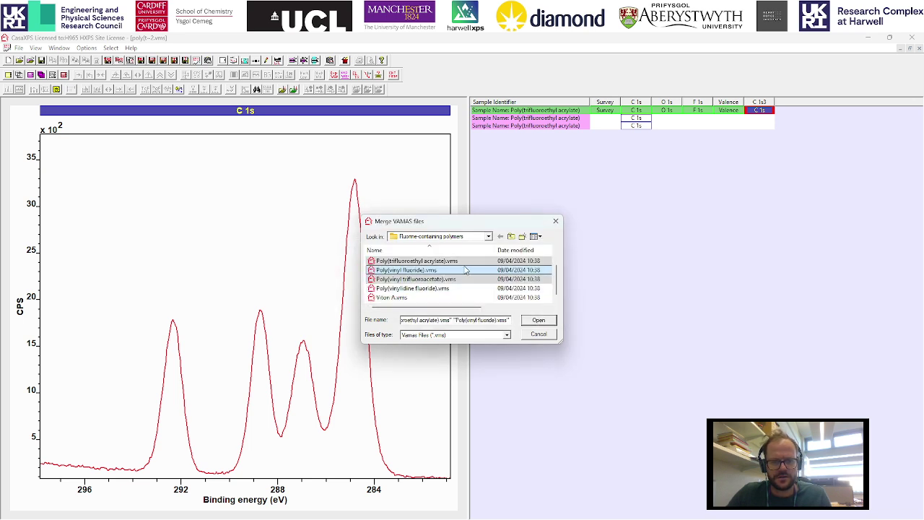
click(433, 270)
shift+click(426, 290)
click(536, 320)
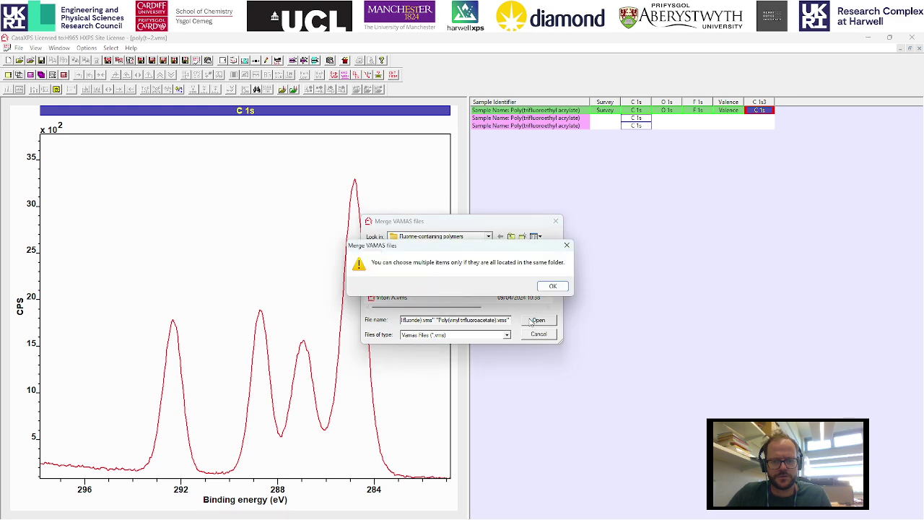
click(555, 288)
Step: Merge Poly(vinyl trifluoroacetate) with Poly(trifluoroethyl acrylate), answer the row-label prompt, and widen the sample column
click(454, 281)
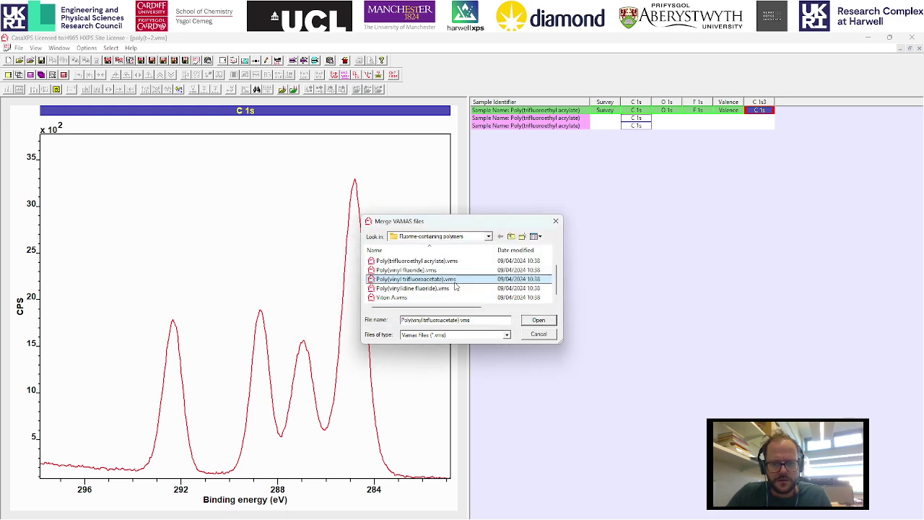
ctrl+click(419, 260)
click(538, 319)
click(467, 307)
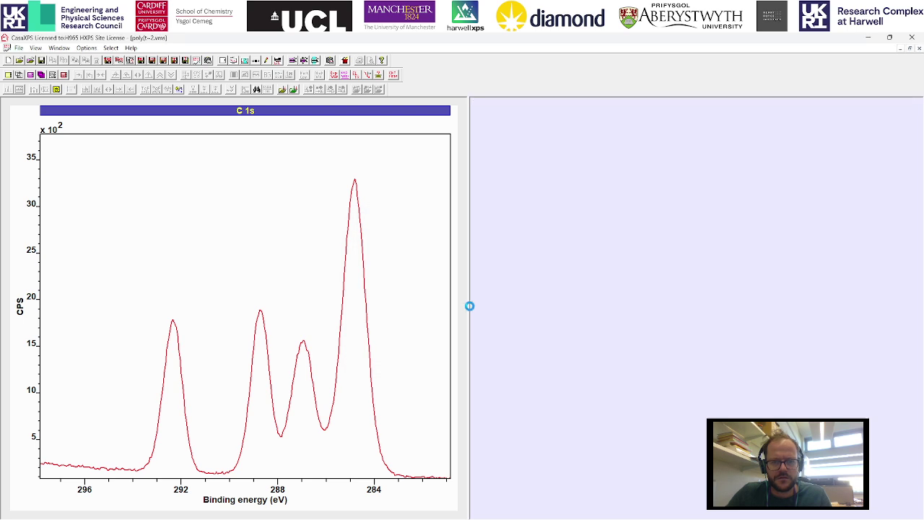
click(569, 119)
drag(518, 103, 585, 104)
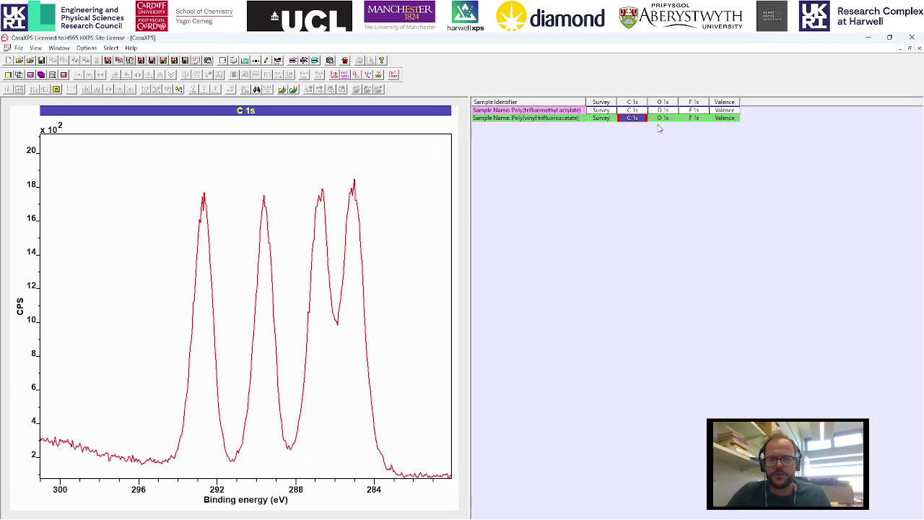
Step: Save a PCA processed copy of the C 1s spectrum as block C 1s4 in Spectrum Processing
click(257, 62)
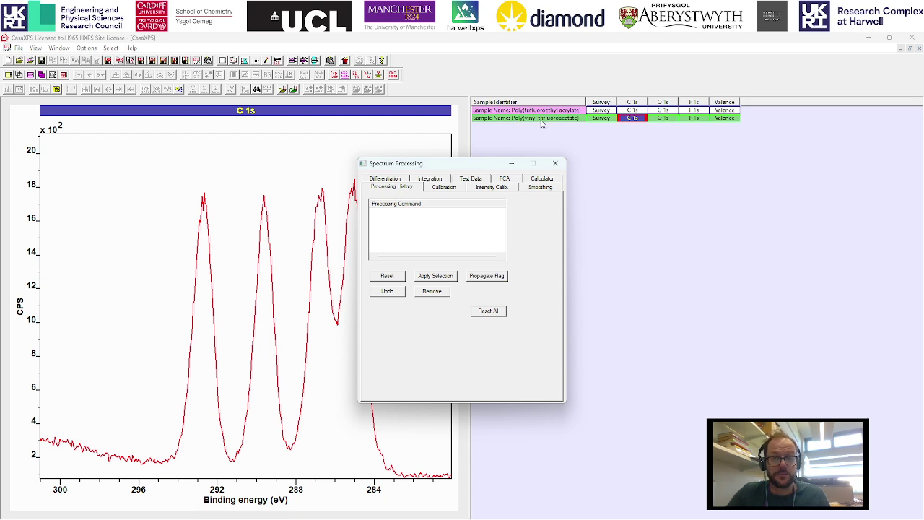
click(469, 176)
click(504, 182)
click(505, 183)
click(419, 300)
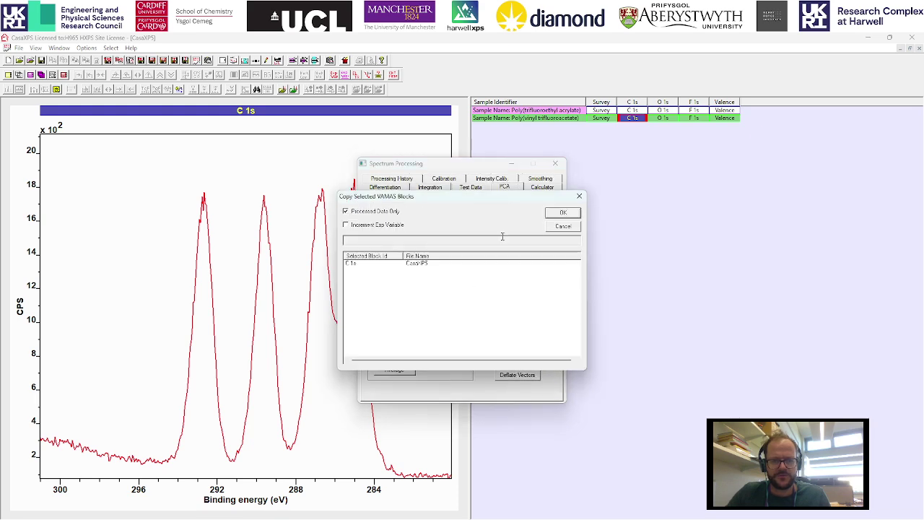
click(562, 213)
click(498, 312)
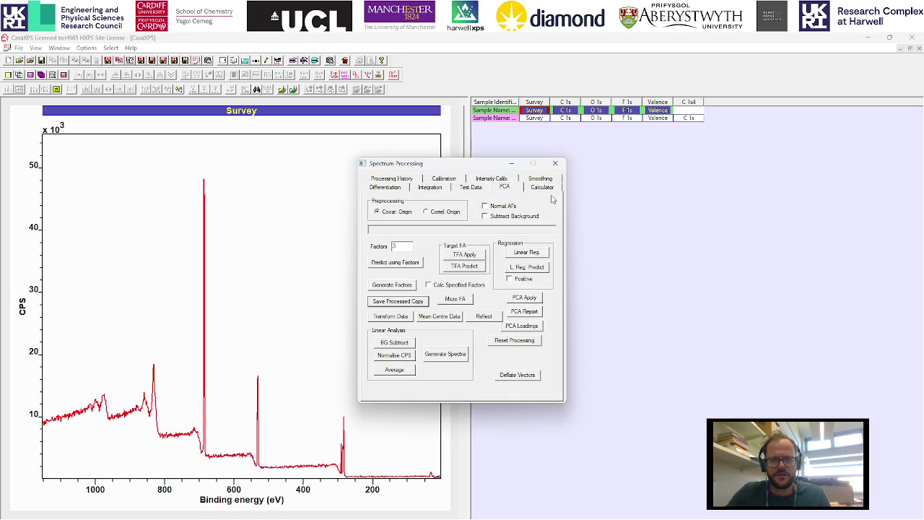
click(555, 164)
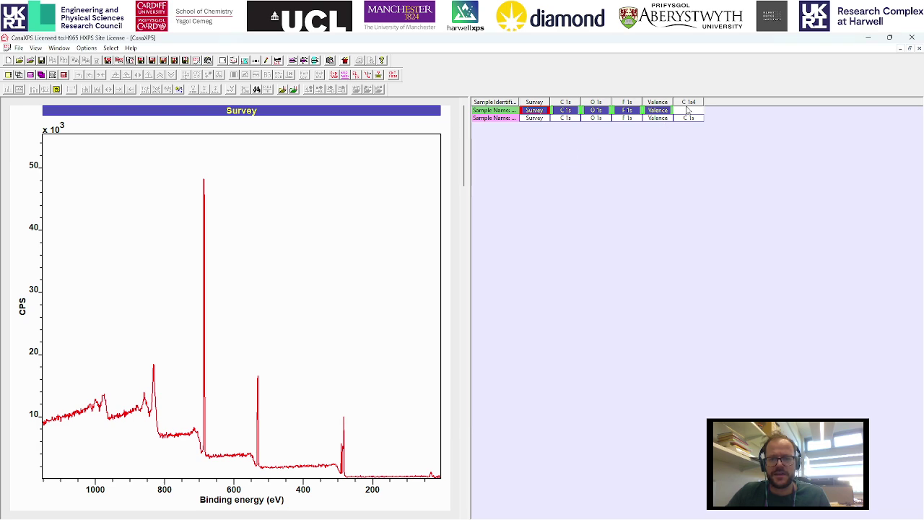
drag(520, 101, 574, 98)
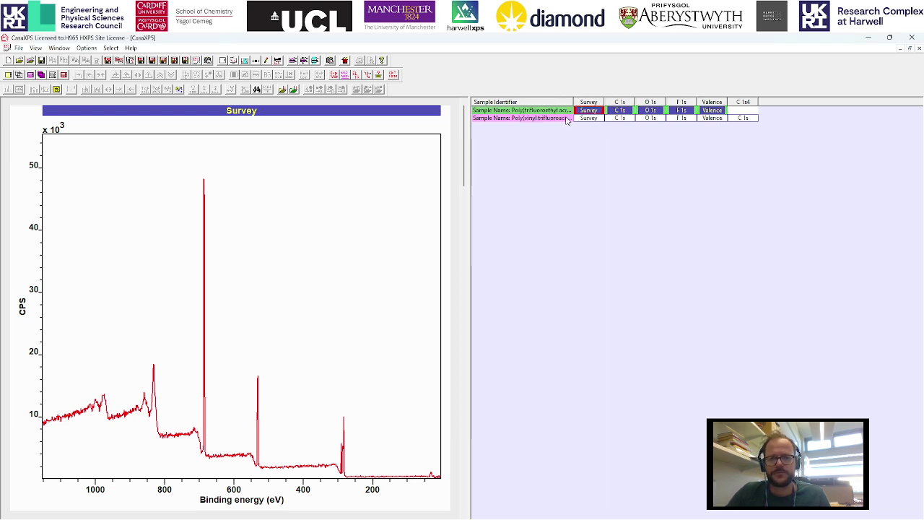
drag(571, 104, 615, 104)
click(527, 120)
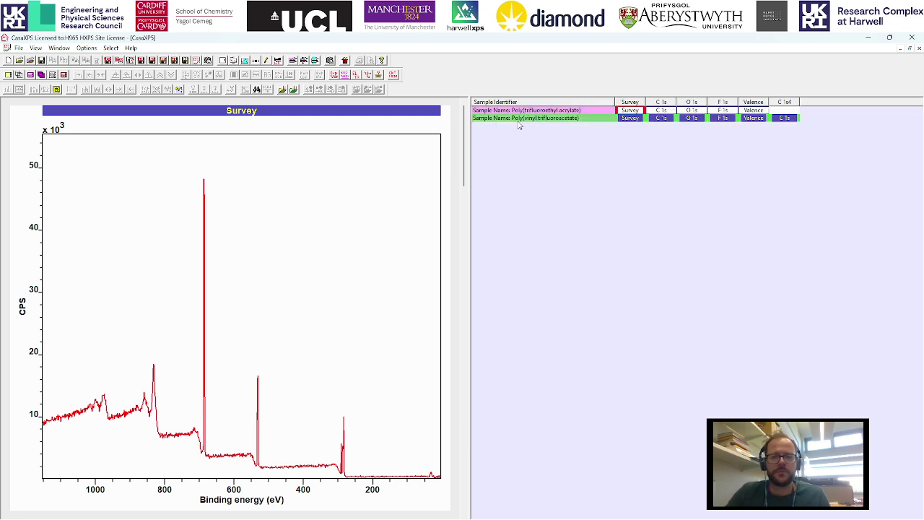
click(781, 119)
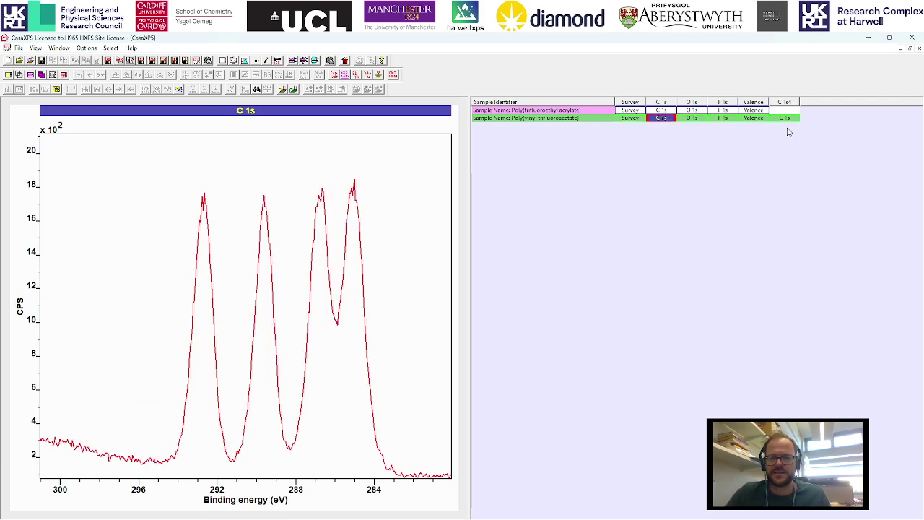
click(790, 120)
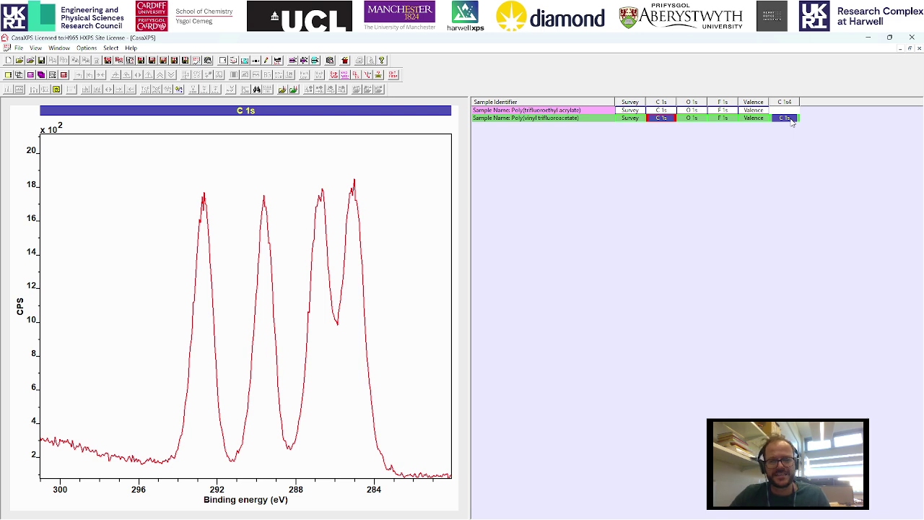
double_click(790, 120)
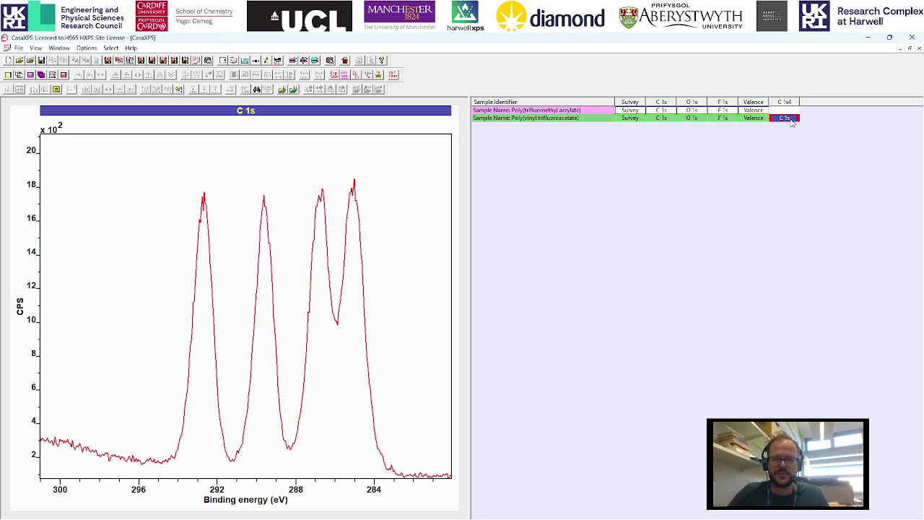
double_click(669, 120)
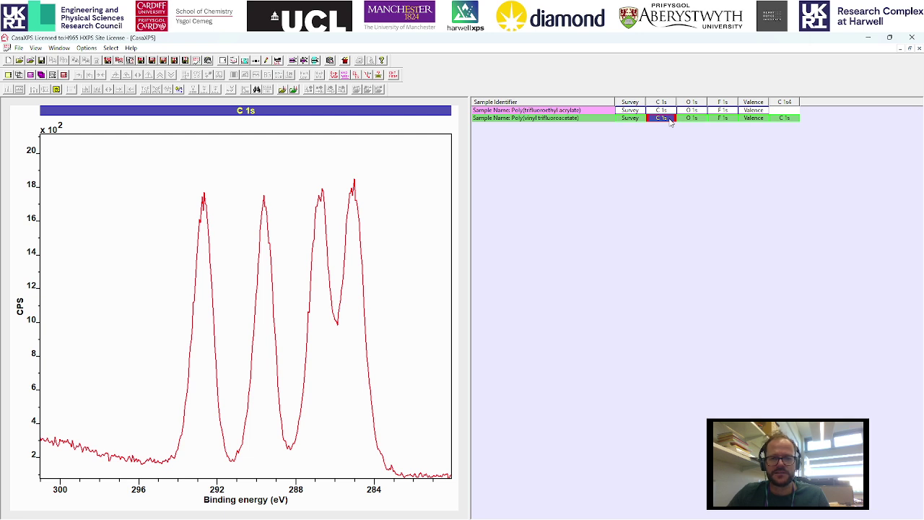
double_click(667, 111)
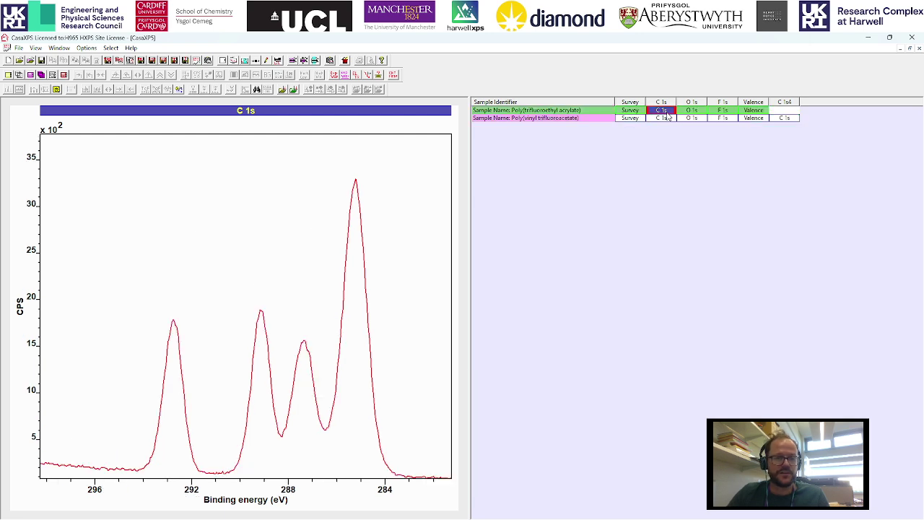
click(785, 119)
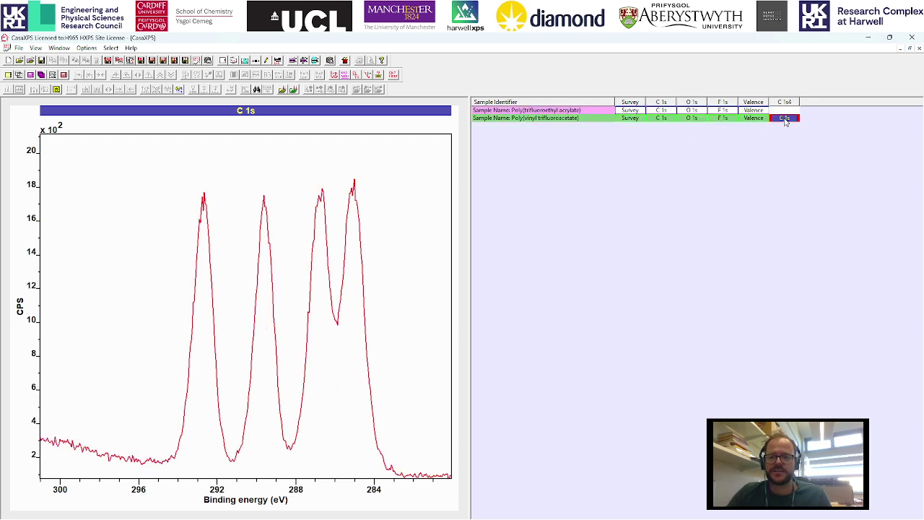
Step: Change the processed block's Transition from 1s4 to 1s and apply, accepting relabelling by sample id
click(379, 78)
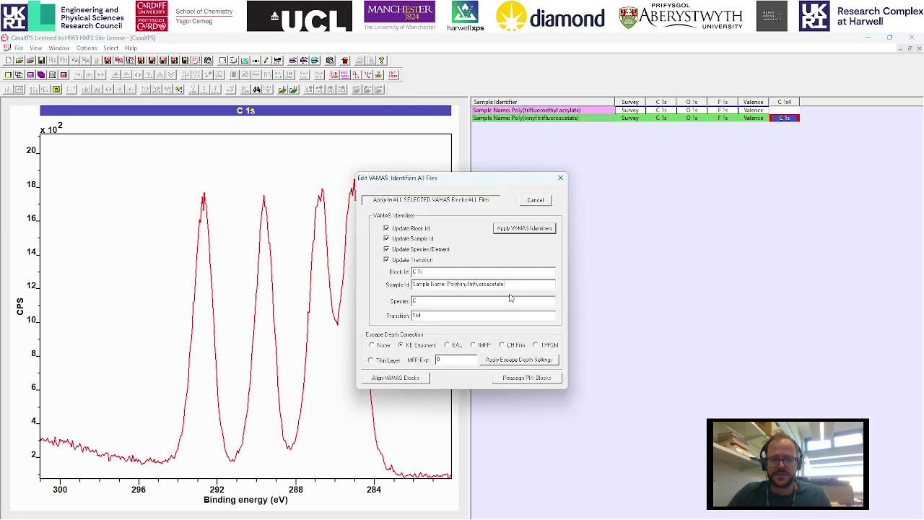
drag(415, 179, 598, 220)
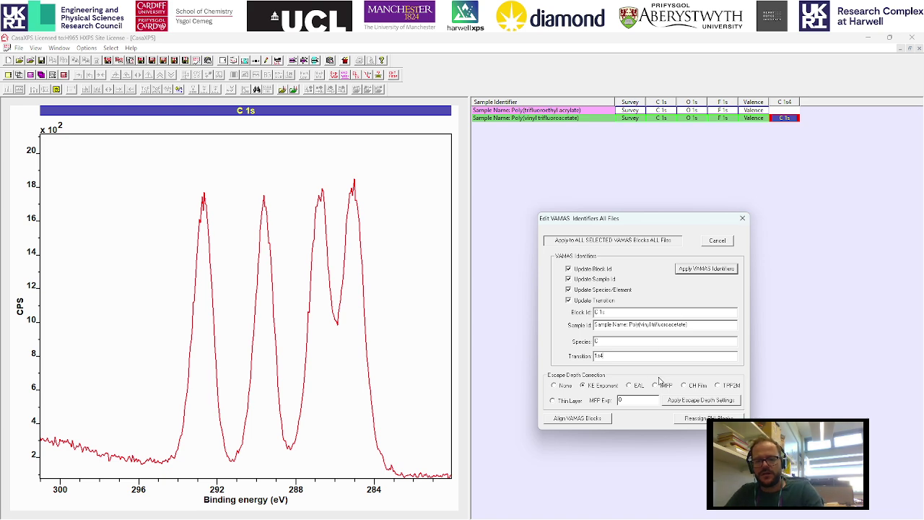
key(BackSpace)
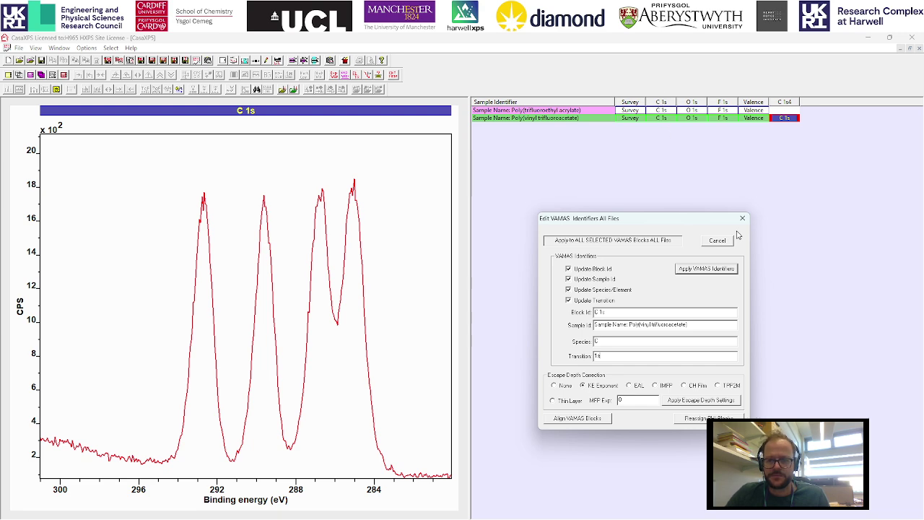
click(710, 271)
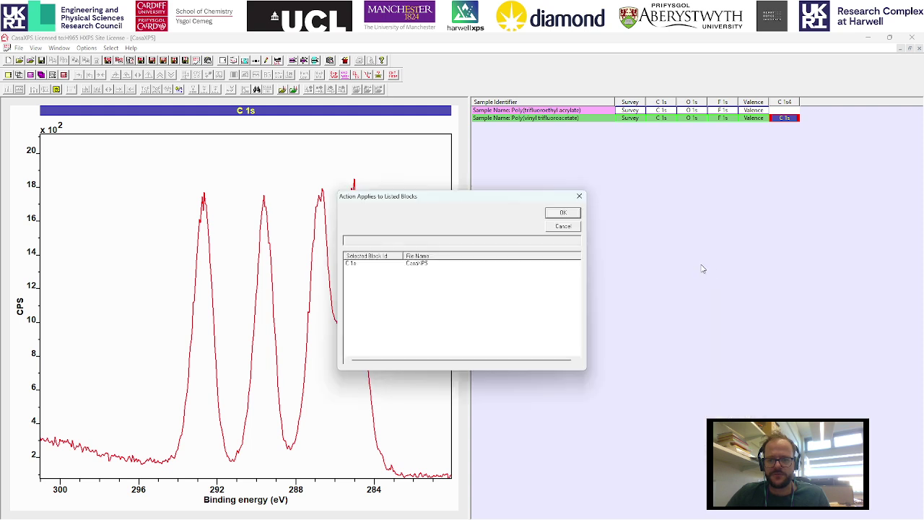
click(507, 316)
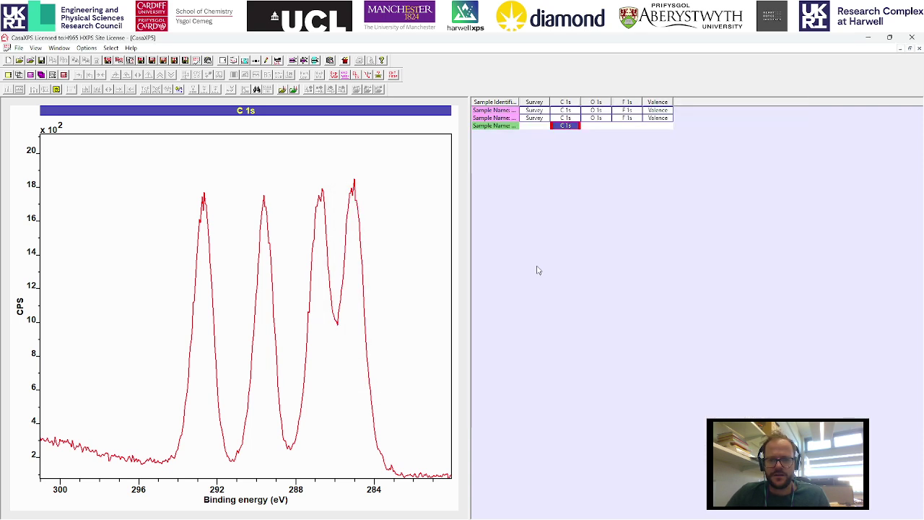
Step: Append ' - fit 1' to the processed block's Transition, apply it, and widen the new column
drag(518, 102, 586, 102)
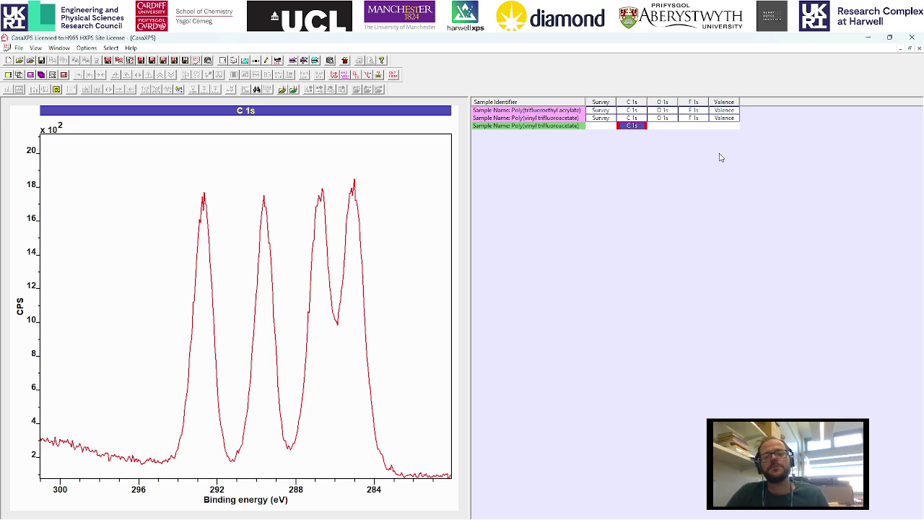
click(380, 76)
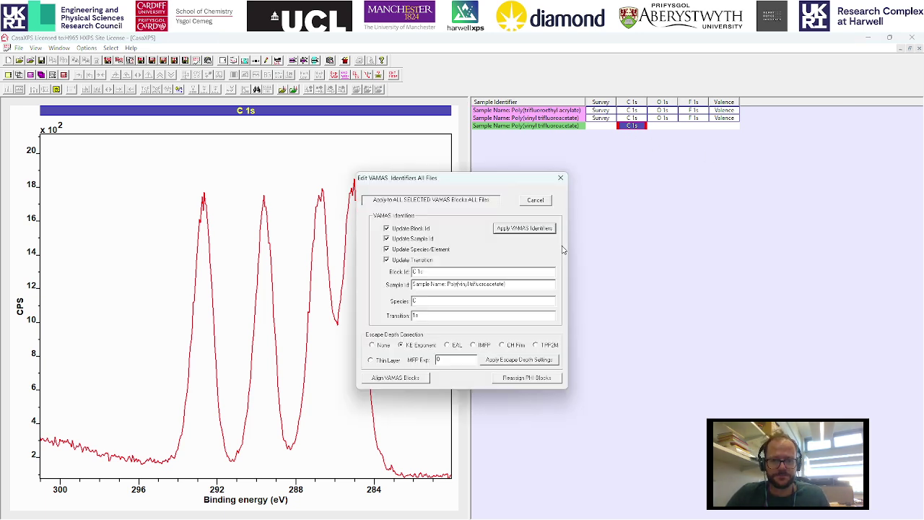
drag(422, 188, 620, 228)
click(625, 358)
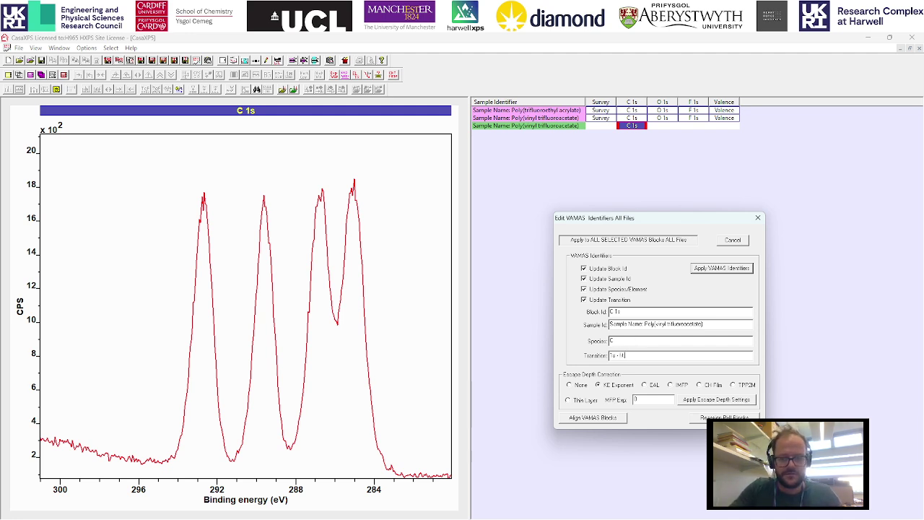
click(714, 267)
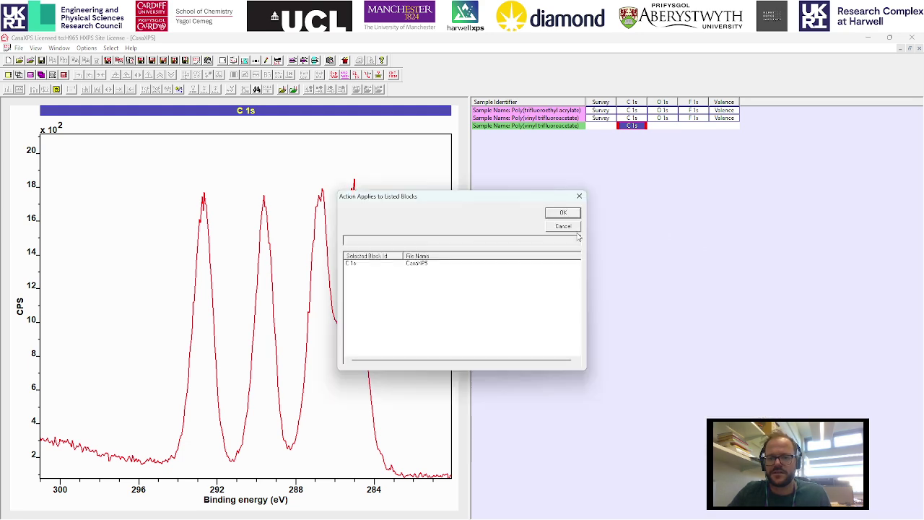
click(560, 212)
click(503, 315)
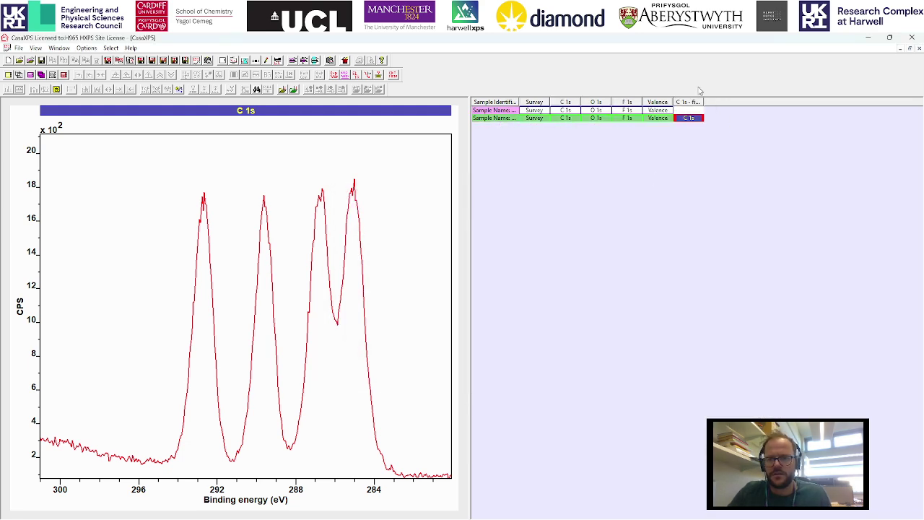
drag(702, 101, 751, 102)
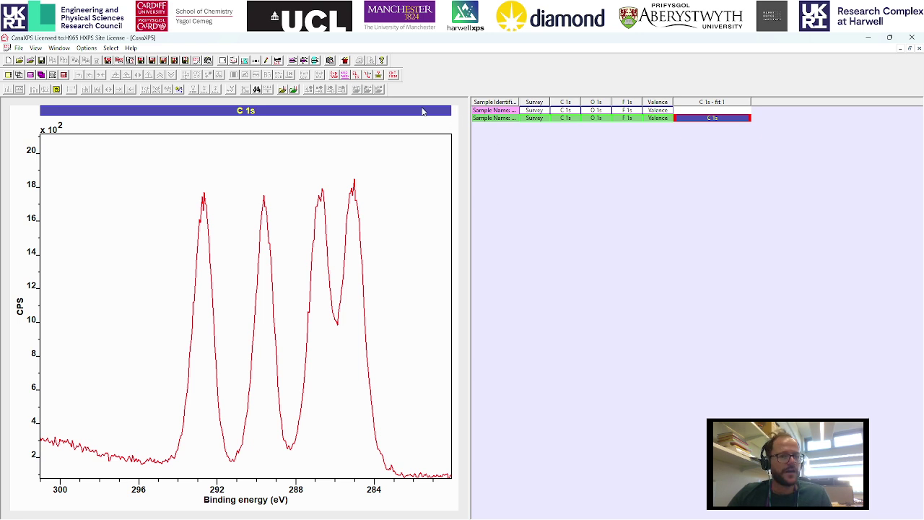
Step: Delete the C 1s - fit 1 block, confirming both prompts, then widen the sample name column
click(378, 76)
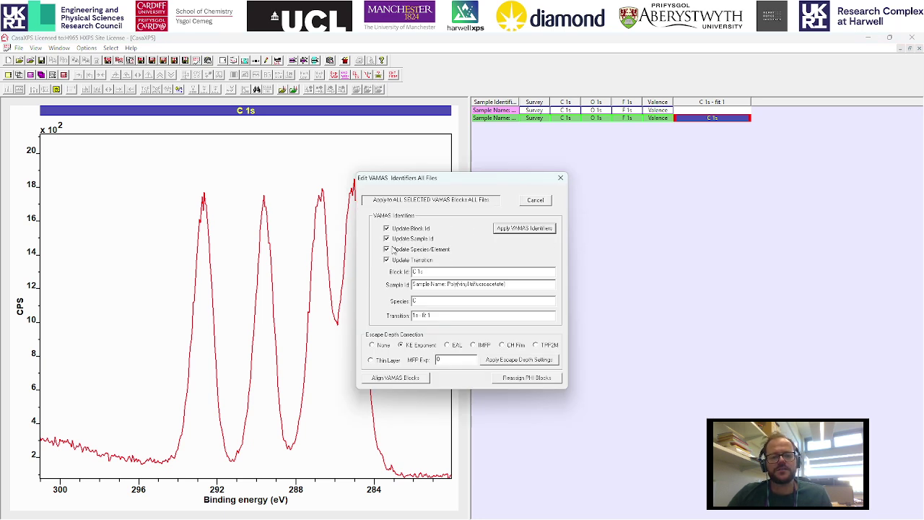
click(542, 200)
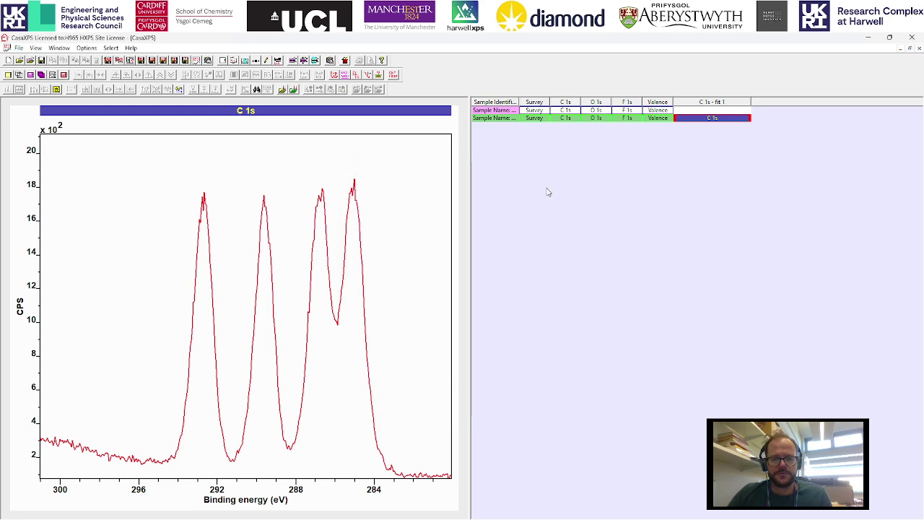
click(345, 61)
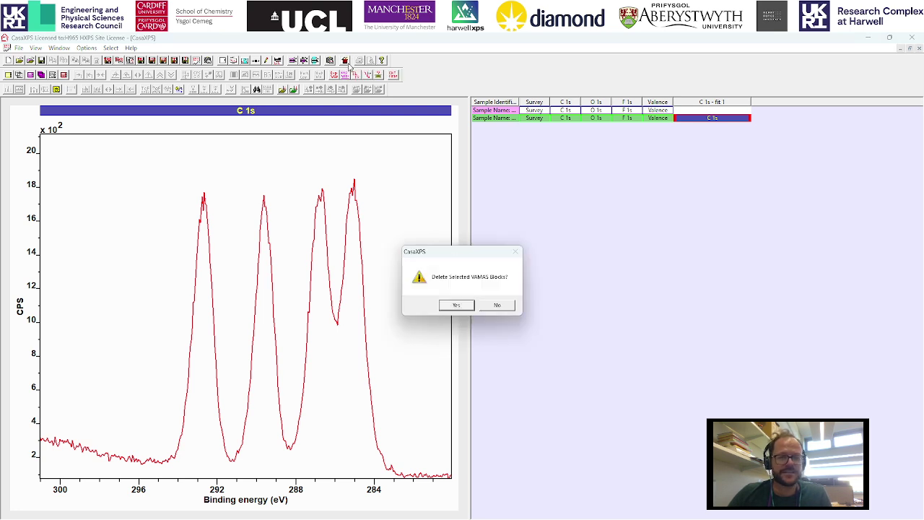
click(451, 304)
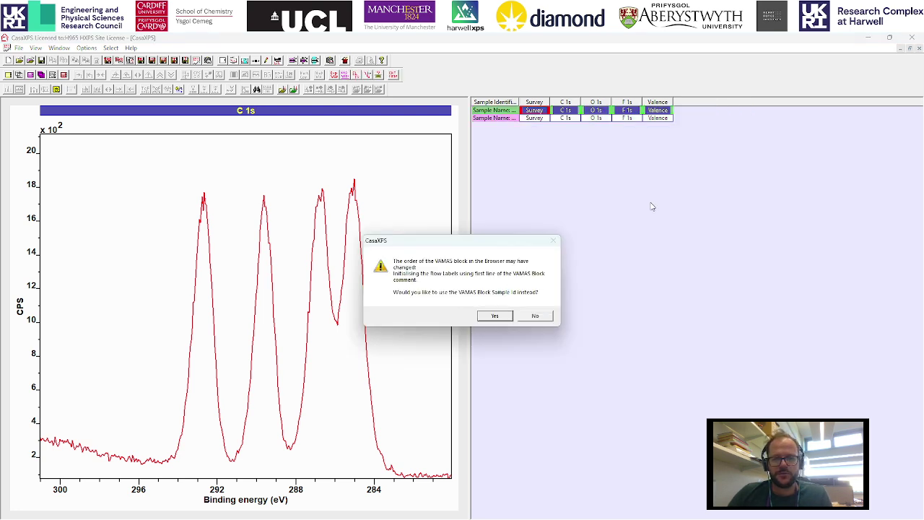
click(482, 317)
drag(517, 101, 586, 101)
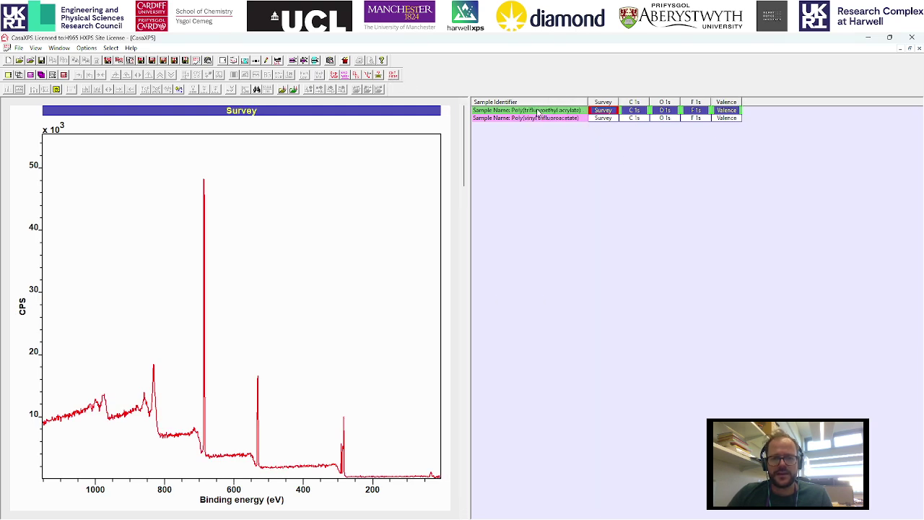
Step: Toggle row labels to Data Set and back, then edit identifiers for the Poly(vinyl trifluoroacetate) row
click(395, 75)
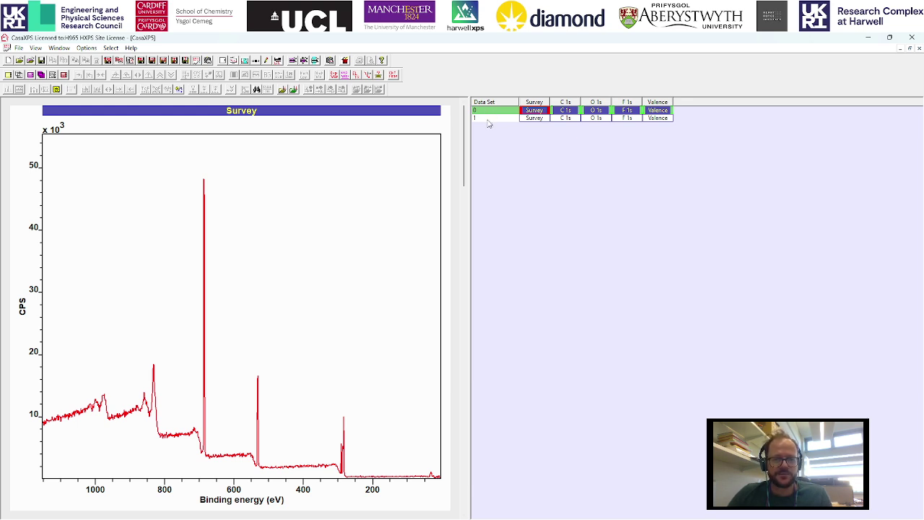
click(393, 75)
drag(516, 101, 605, 102)
click(568, 119)
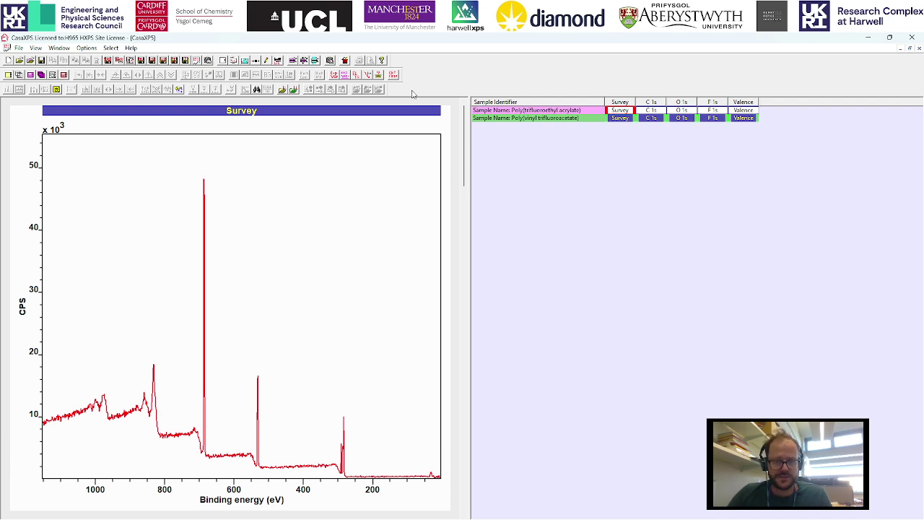
click(390, 80)
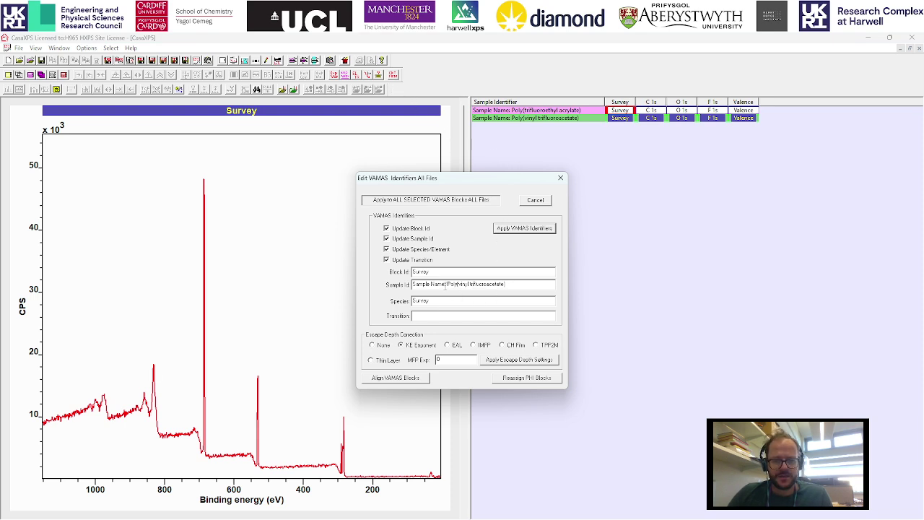
Step: Strip 'Sample Name: ' from the Sample Id only, keeping block ids, species and transitions unchanged
drag(448, 284, 397, 287)
key(Delete)
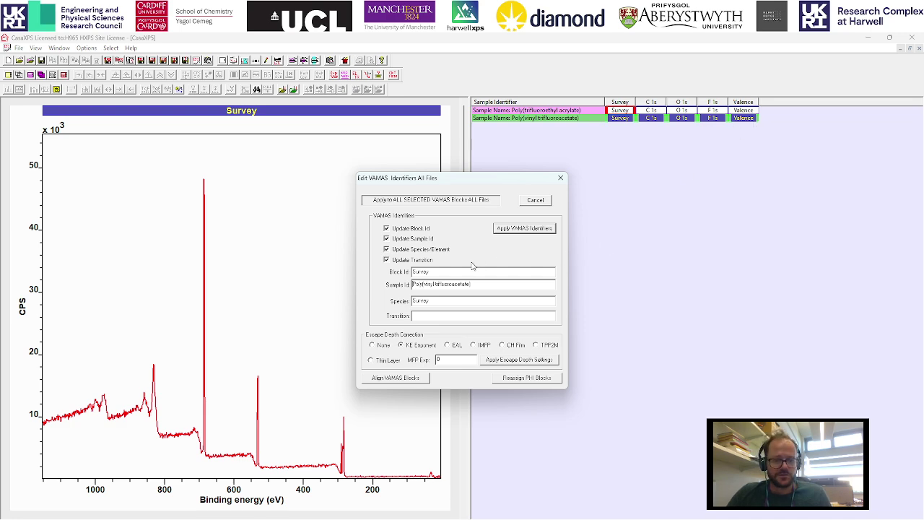
click(415, 259)
click(414, 250)
click(394, 230)
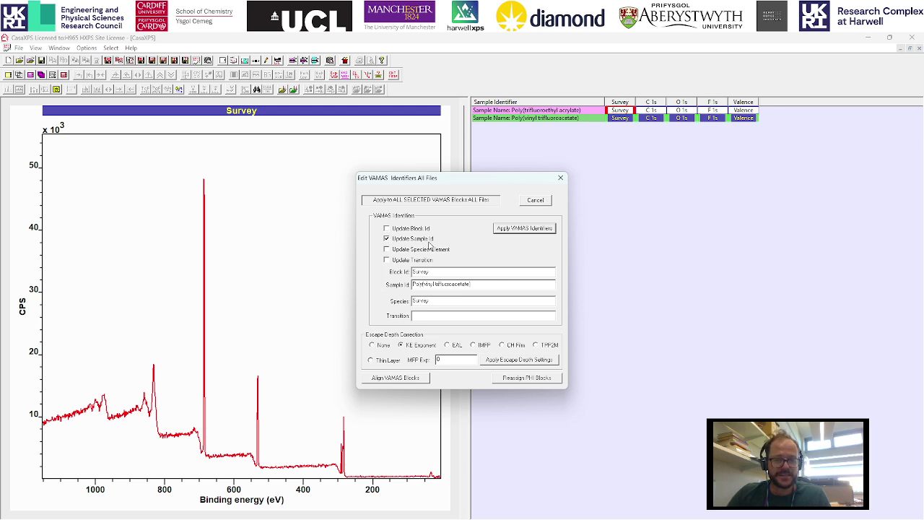
click(526, 228)
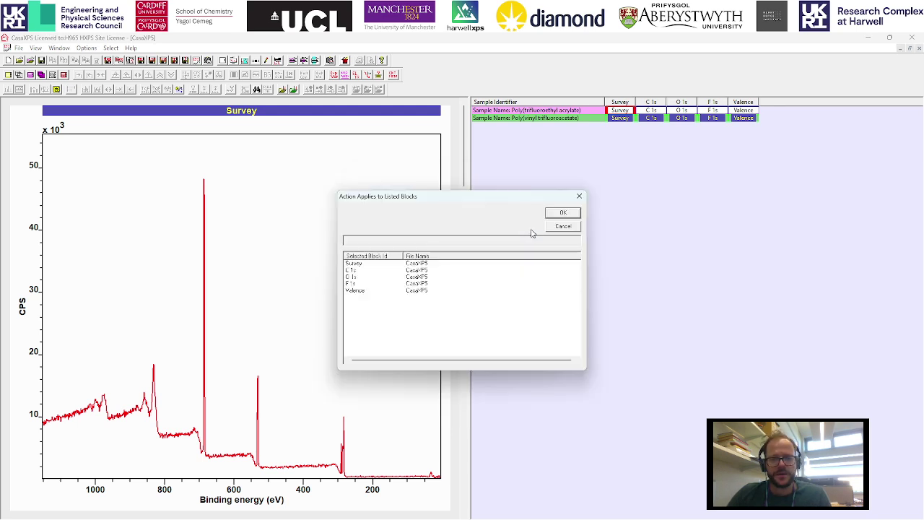
click(563, 213)
key(Return)
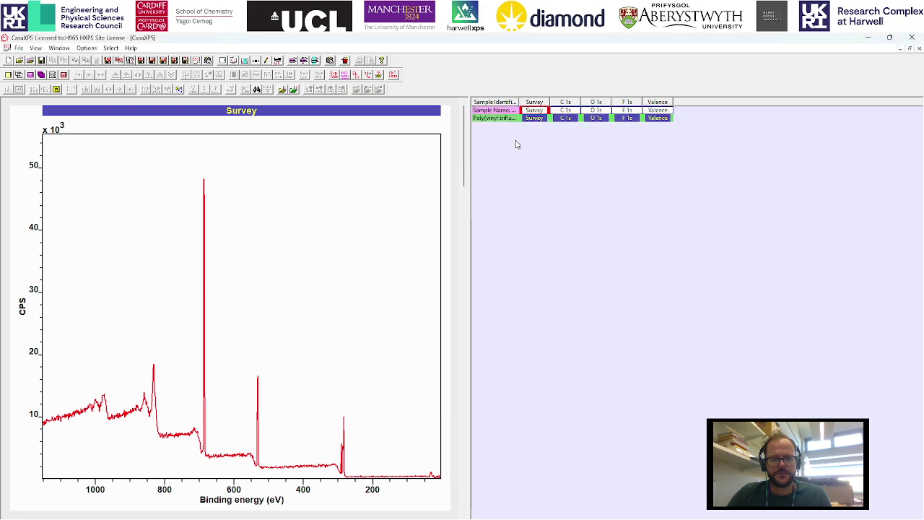
drag(519, 102, 596, 172)
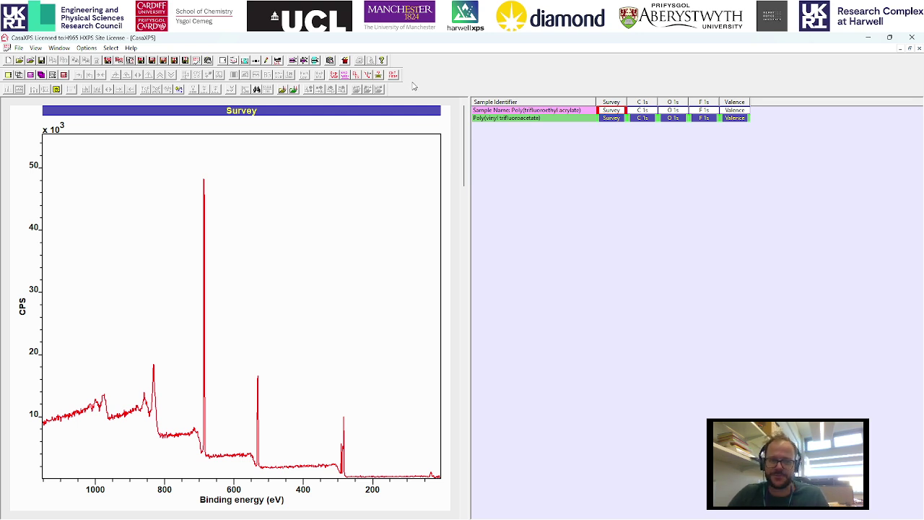
click(382, 78)
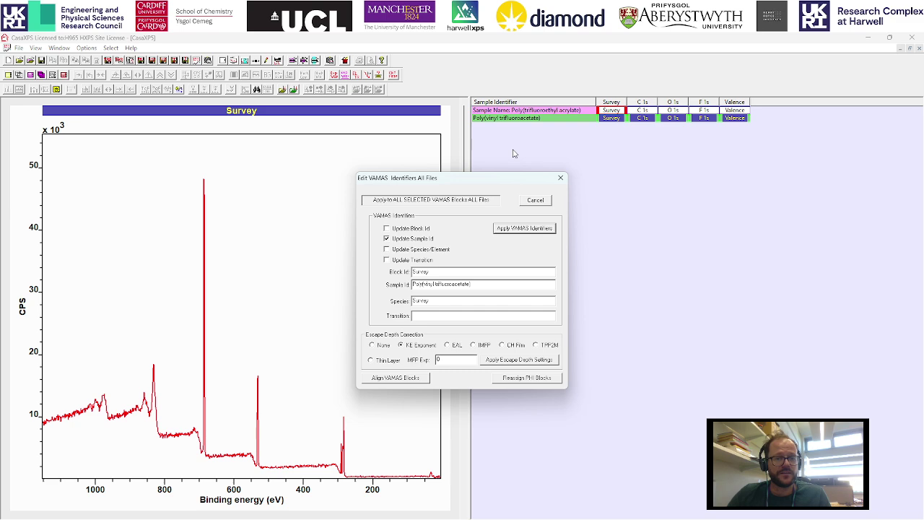
click(560, 179)
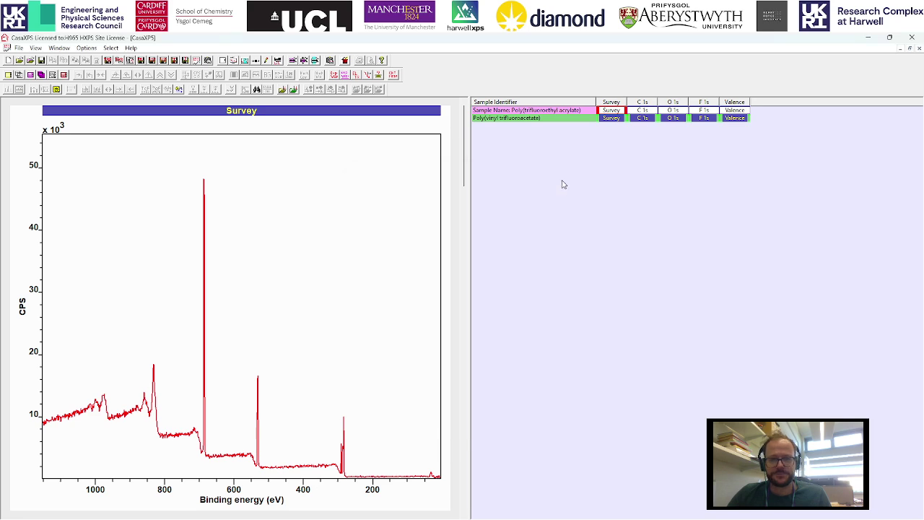